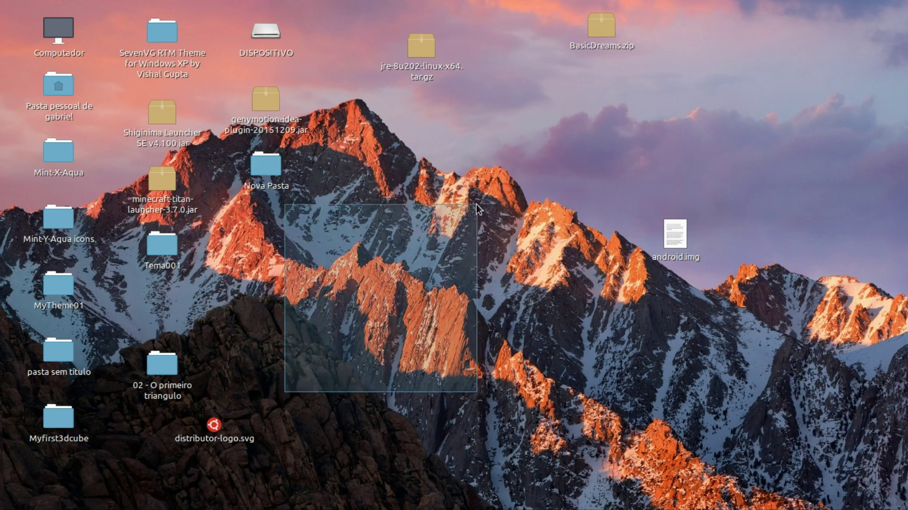
# Place jre-8u202-linux-x64.tar.gz and BasicDreams.zip in the icon column below the Nova Pasta folder
pyautogui.moveTo(429, 39); pyautogui.dragTo(256, 240)
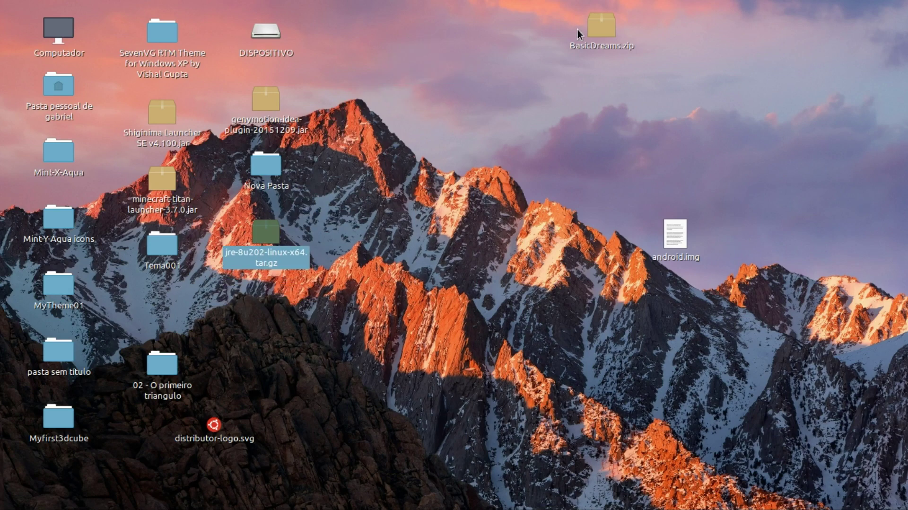
pyautogui.moveTo(610, 15); pyautogui.dragTo(256, 307)
pyautogui.moveTo(509, 236); pyautogui.dragTo(62, 505)
pyautogui.click(642, 96)
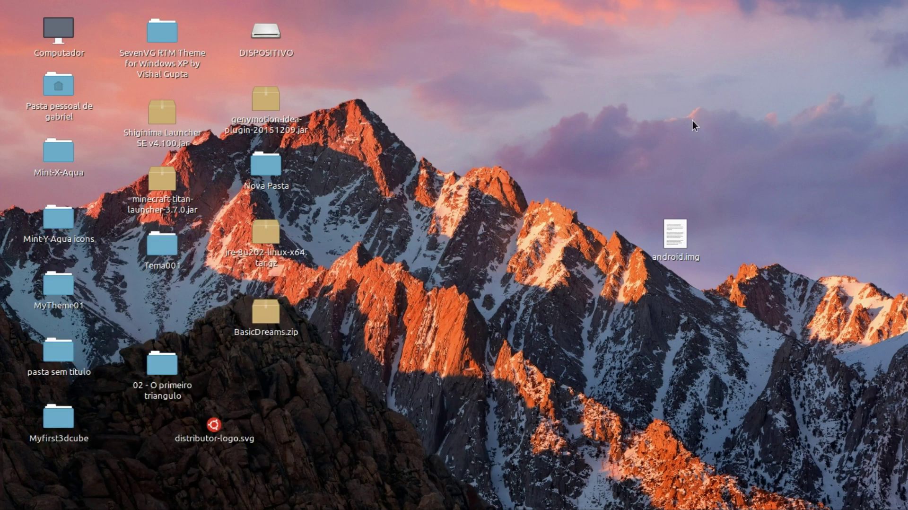
pyautogui.moveTo(905, 2); pyautogui.dragTo(1, 509)
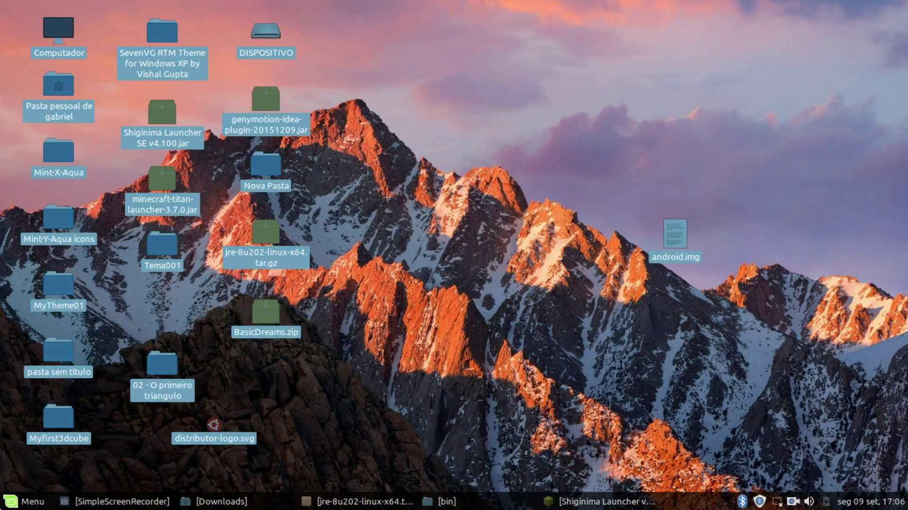
pyautogui.click(7, 504)
pyautogui.click(7, 504)
pyautogui.click(16, 486)
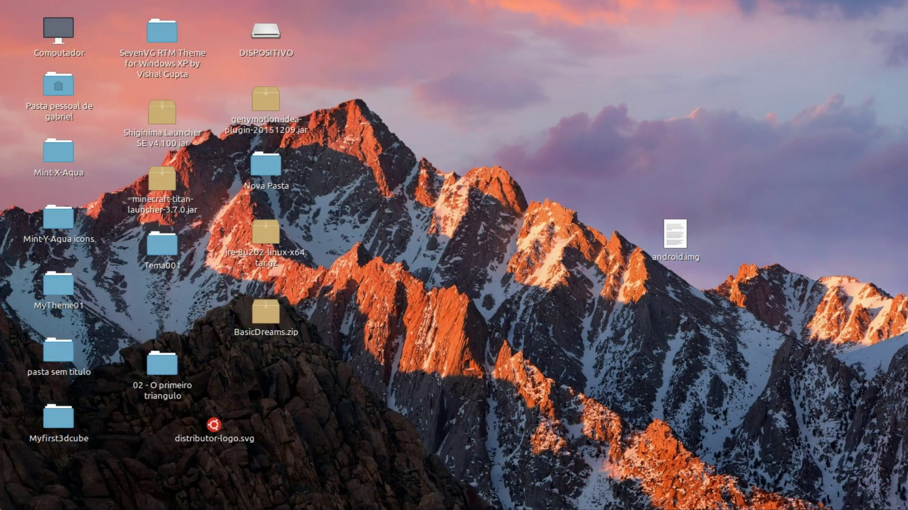
pyautogui.click(7, 504)
pyautogui.click(7, 504)
pyautogui.moveTo(905, 2); pyautogui.dragTo(13, 508)
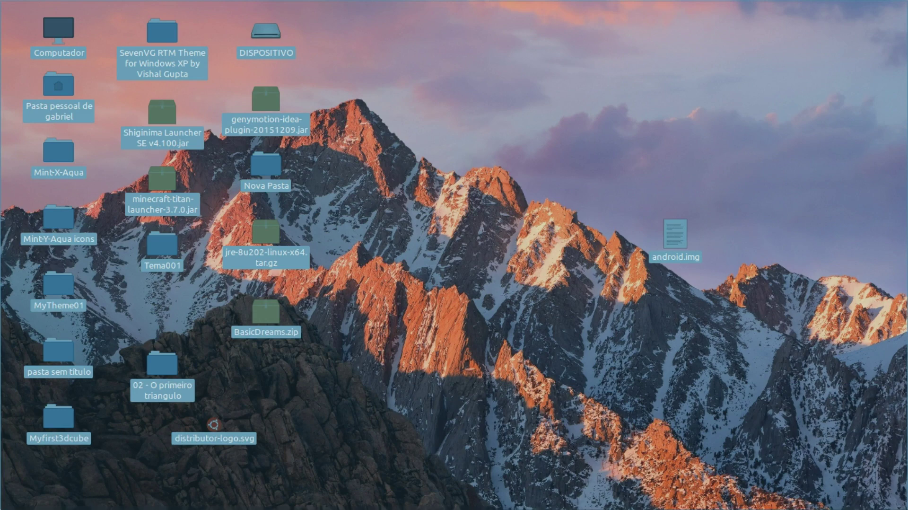
pyautogui.moveTo(1, 508); pyautogui.dragTo(1, 509)
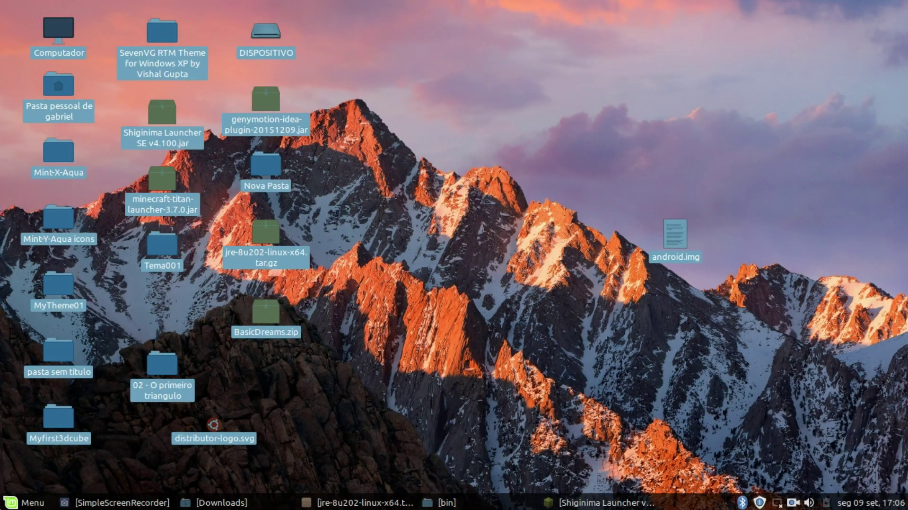
pyautogui.click(23, 502)
pyautogui.click(666, 293)
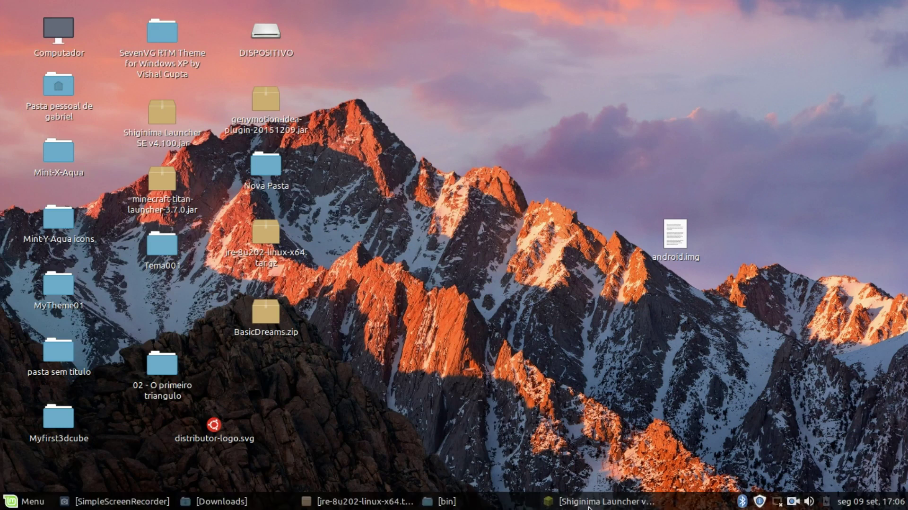
# Bring up the minimized Shiginima Launcher window, move it towards the middle of the desktop and start the game with the Minecraft profile
pyautogui.click(589, 507)
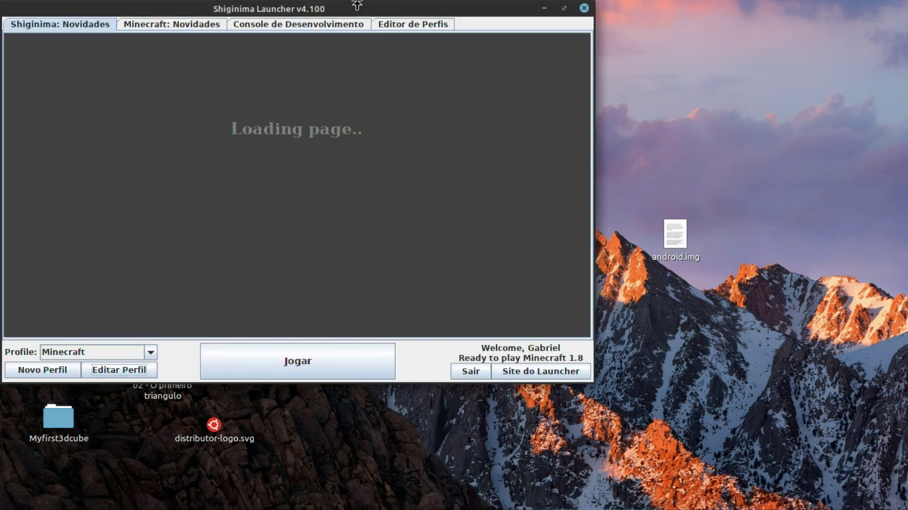
pyautogui.moveTo(440, 6); pyautogui.dragTo(685, 28)
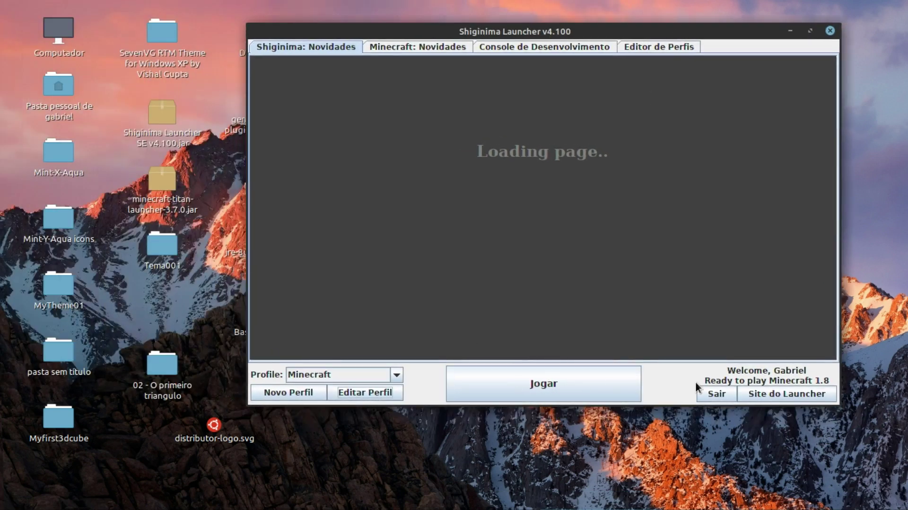
pyautogui.click(477, 374)
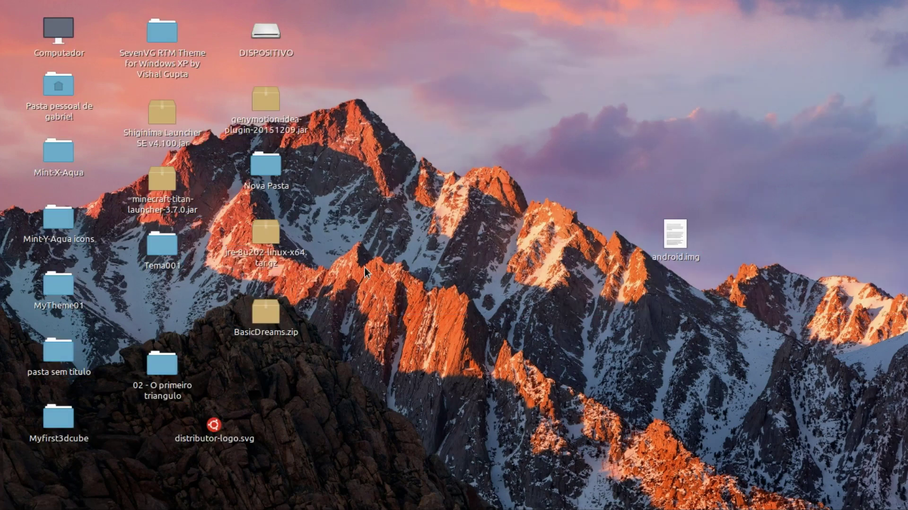
pyautogui.moveTo(752, 105); pyautogui.dragTo(681, 279)
pyautogui.click(813, 215)
pyautogui.moveTo(559, 284); pyautogui.dragTo(497, 340)
# Check which Java runtime is offered for opening Shiginima Launcher SE v4.100.jar
pyautogui.click(160, 117)
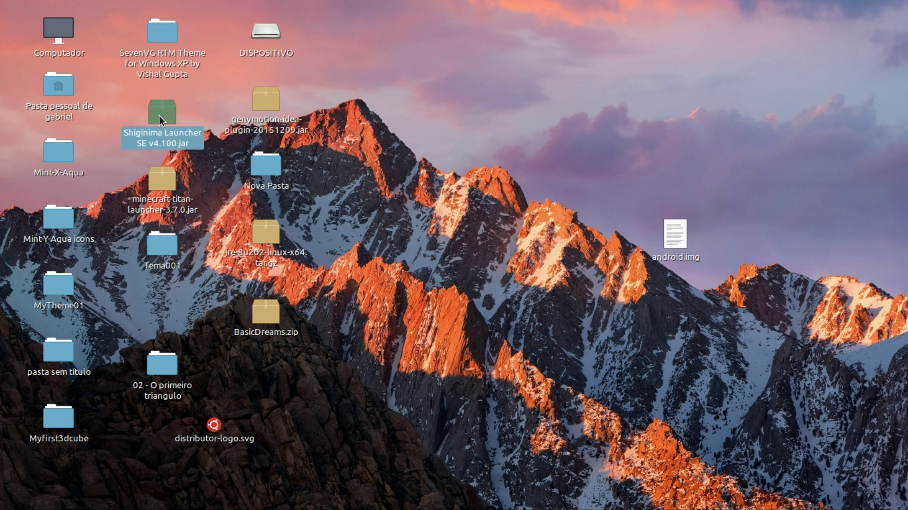
pyautogui.rightClick(159, 116)
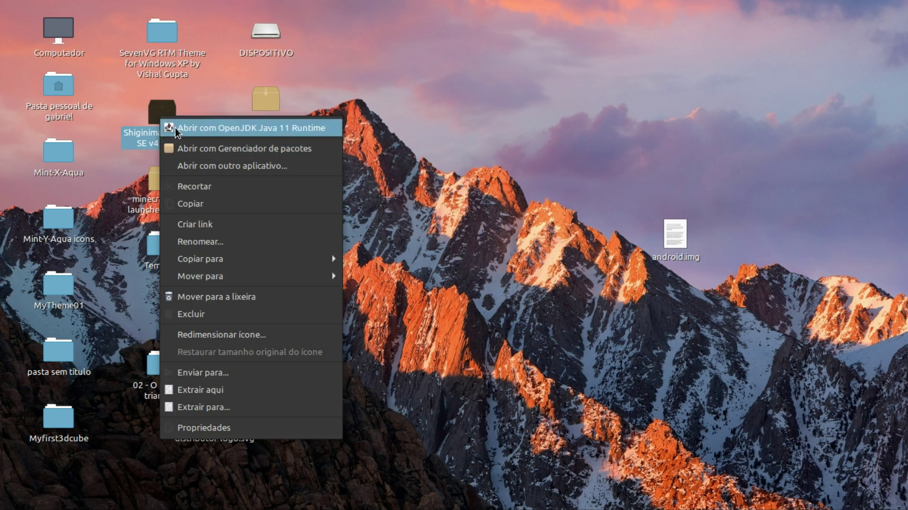
pyautogui.click(424, 64)
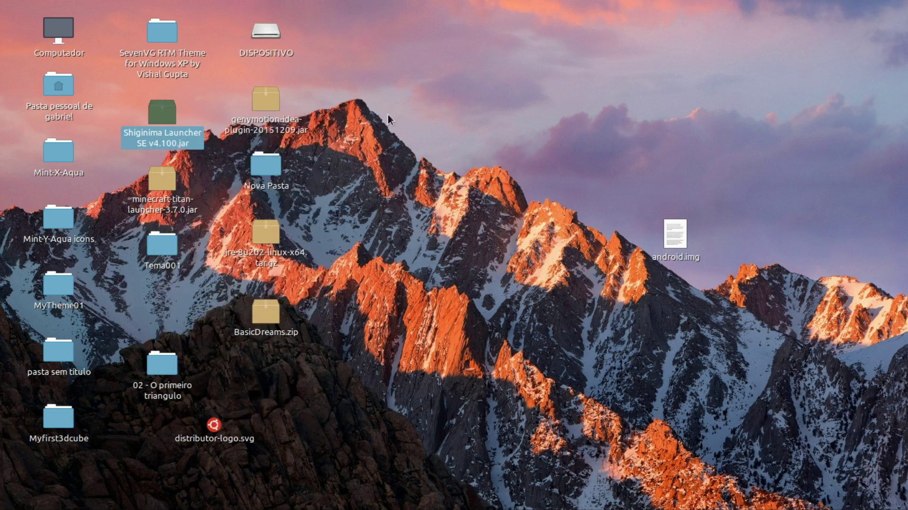
pyautogui.click(479, 115)
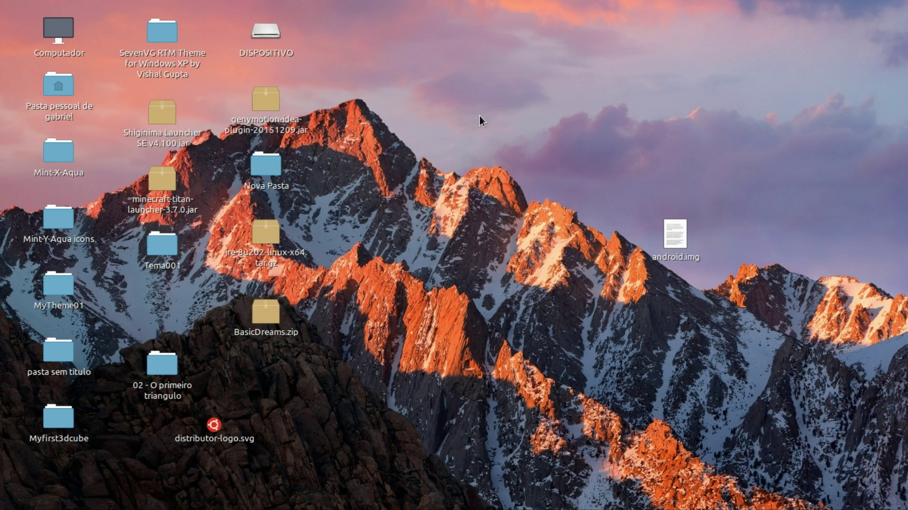
pyautogui.click(174, 125)
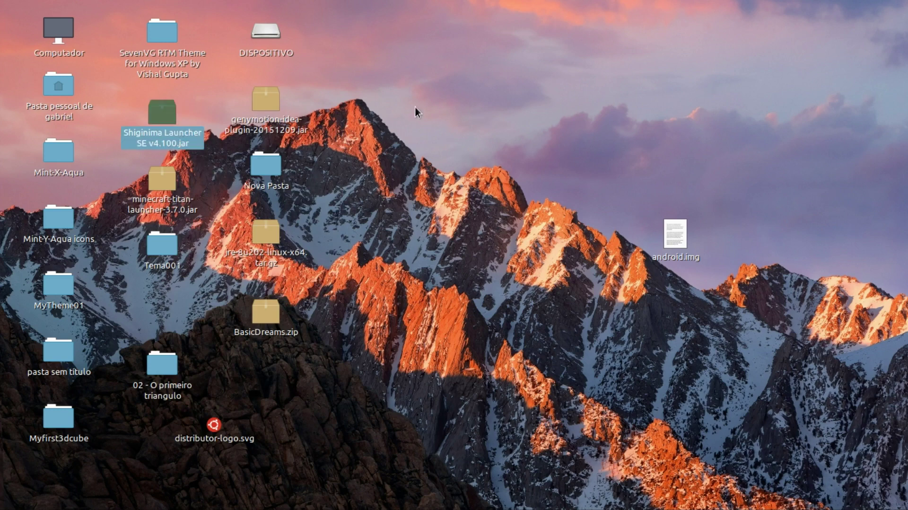
pyautogui.moveTo(473, 1); pyautogui.dragTo(1, 508)
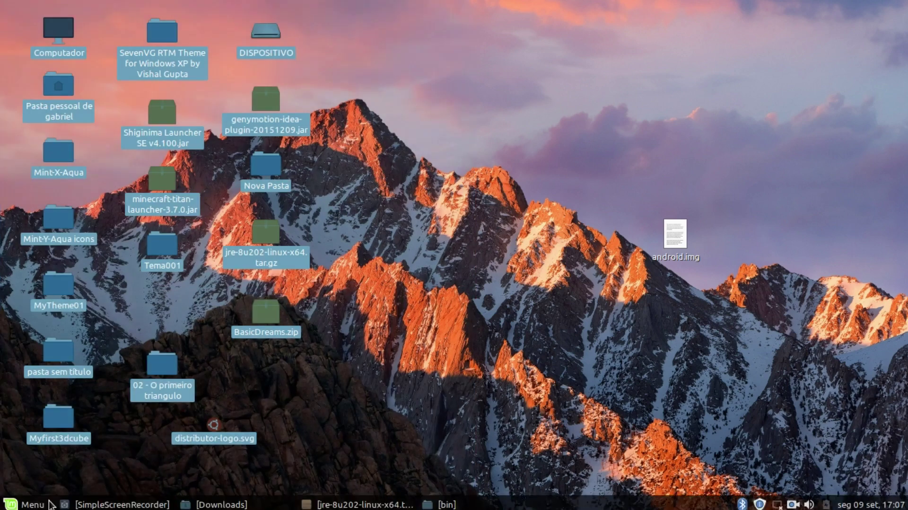
pyautogui.click(508, 334)
pyautogui.moveTo(603, 242); pyautogui.dragTo(801, 187)
pyautogui.moveTo(893, 7); pyautogui.dragTo(2, 508)
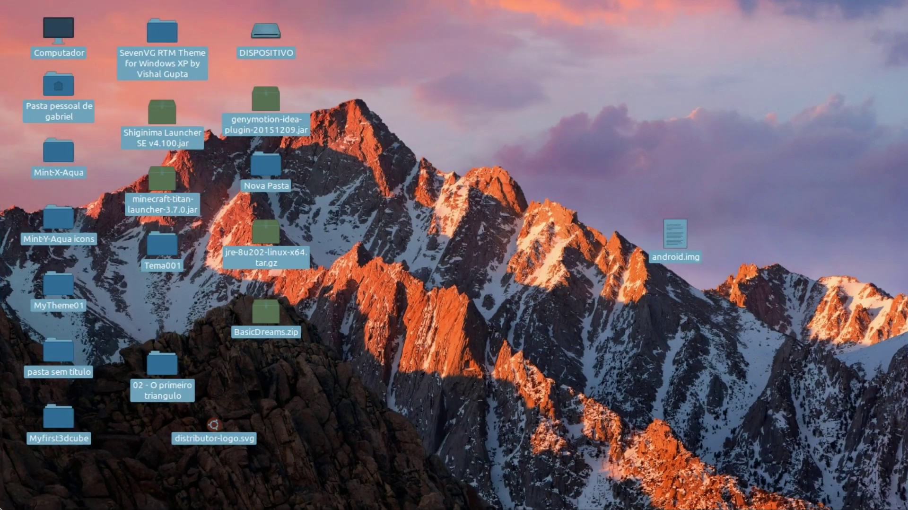
pyautogui.moveTo(906, 1); pyautogui.dragTo(1, 509)
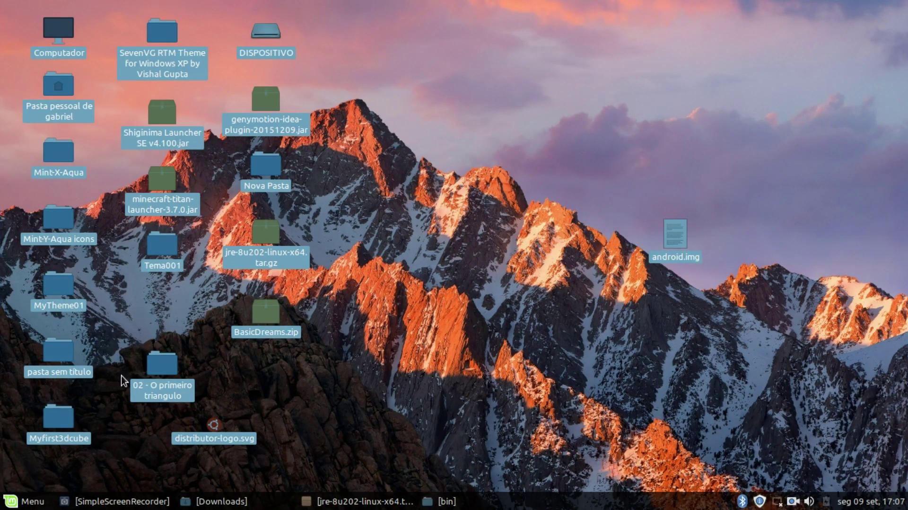
pyautogui.click(642, 141)
pyautogui.moveTo(671, 151); pyautogui.dragTo(363, 350)
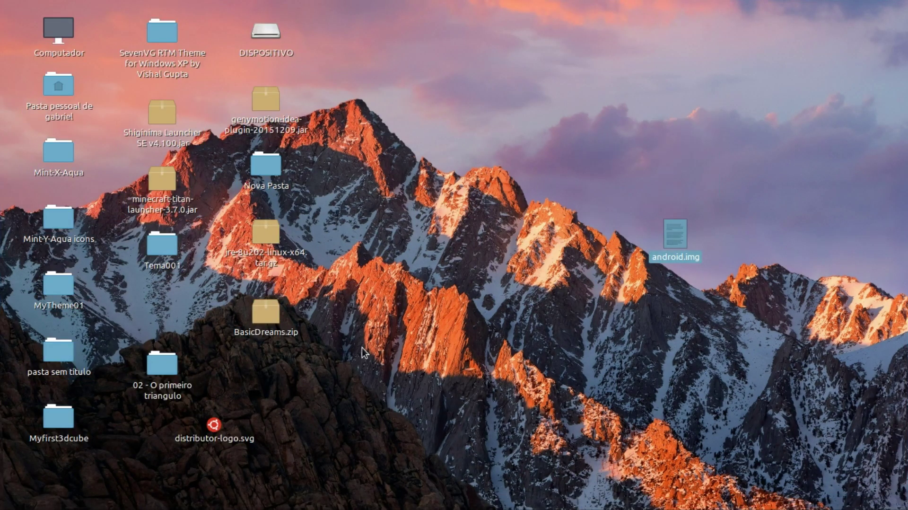
# Look again at the open options for Shiginima Launcher SE v4.100.jar without running it
pyautogui.click(170, 111)
pyautogui.rightClick(172, 112)
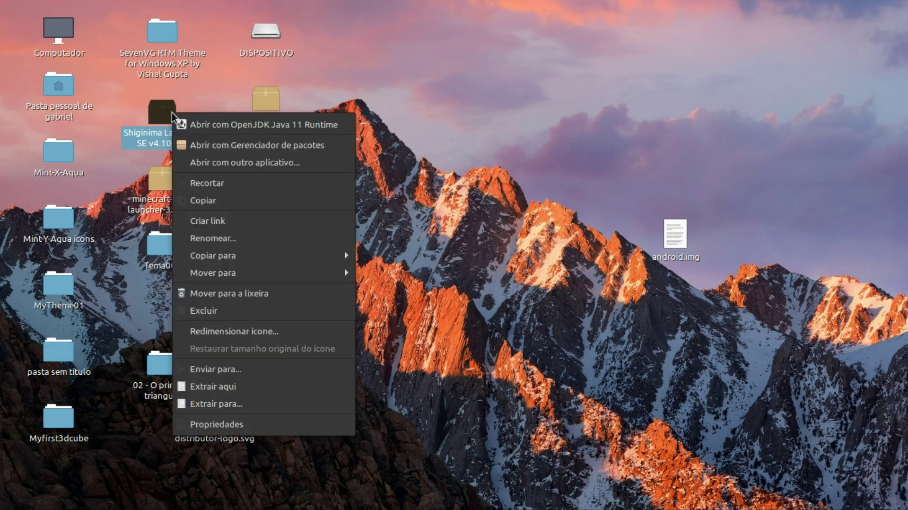
pyautogui.click(544, 97)
pyautogui.click(544, 98)
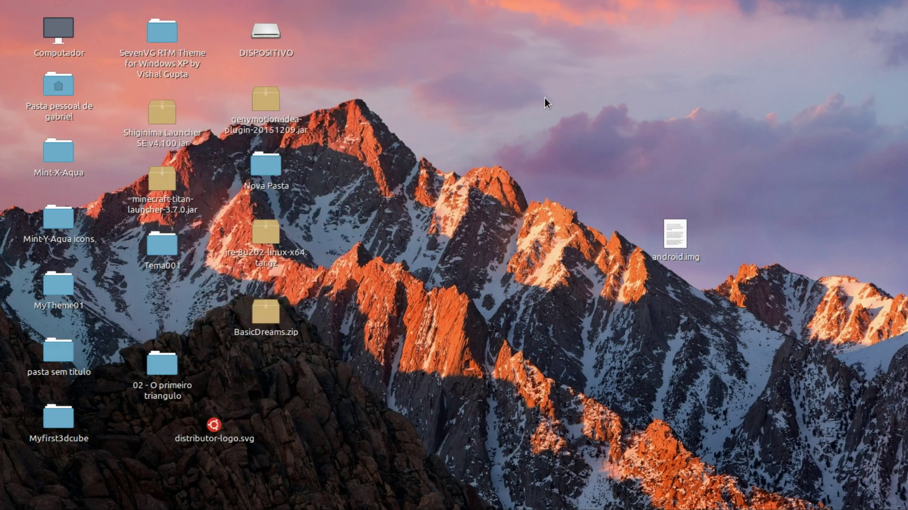
# Move jre-8u202-linux-x64.tar.gz on the desktop to the free spot beside the DISPOSITIVO drive
pyautogui.moveTo(260, 245); pyautogui.dragTo(635, 28)
pyautogui.moveTo(512, 1); pyautogui.dragTo(701, 75)
pyautogui.moveTo(623, 35); pyautogui.dragTo(373, 43)
pyautogui.moveTo(519, 42); pyautogui.dragTo(350, 47)
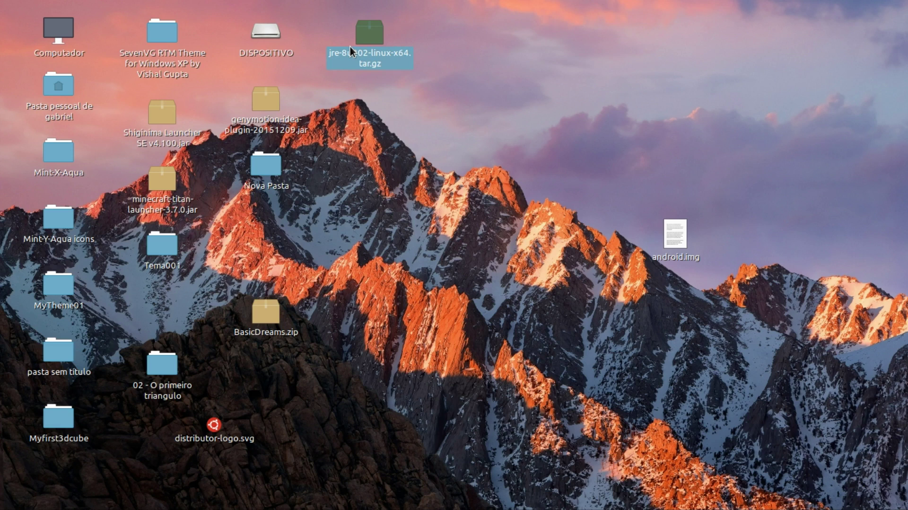
pyautogui.moveTo(365, 24); pyautogui.dragTo(416, 38)
pyautogui.moveTo(345, 12); pyautogui.dragTo(361, 40)
pyautogui.moveTo(309, 22); pyautogui.dragTo(406, 65)
pyautogui.moveTo(360, 31); pyautogui.dragTo(468, 108)
pyautogui.moveTo(521, 9); pyautogui.dragTo(378, 108)
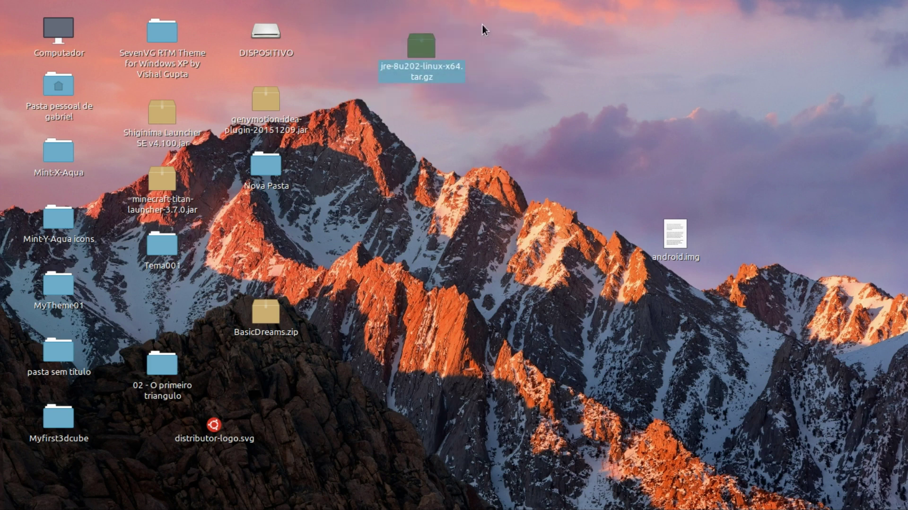
pyautogui.moveTo(418, 47); pyautogui.dragTo(521, 59)
pyautogui.moveTo(449, 41); pyautogui.dragTo(622, 109)
pyautogui.moveTo(530, 59); pyautogui.dragTo(407, 39)
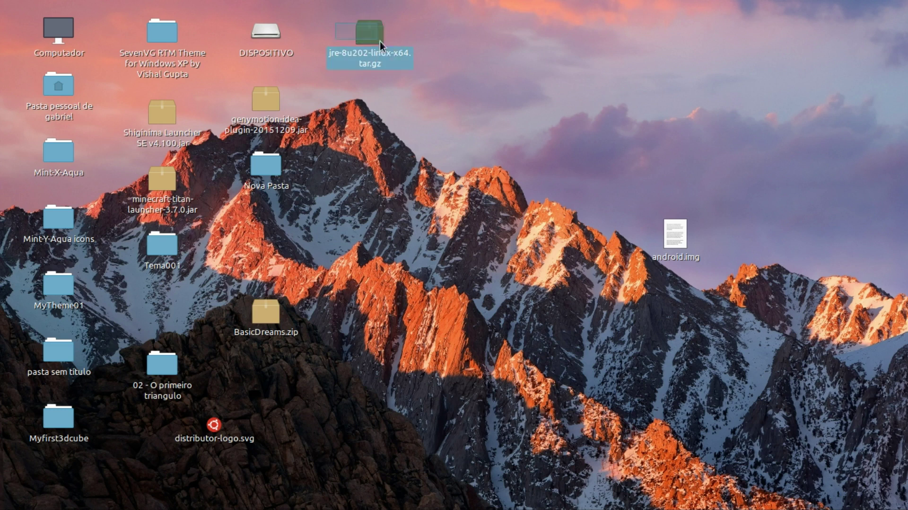
# Open jre-8u202-linux-x64.tar.gz with Gerenciador de pacotes and shift its window aside to expose the desktop icons
pyautogui.rightClick(370, 33)
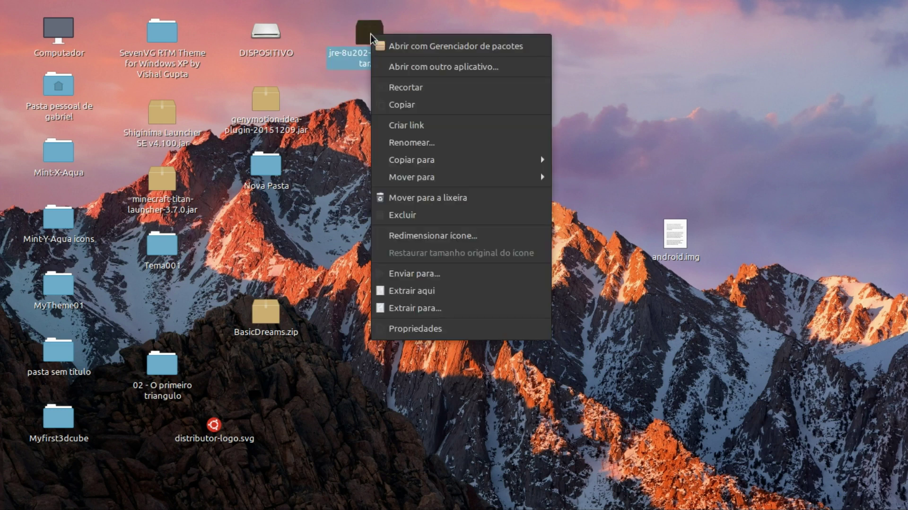
pyautogui.click(359, 29)
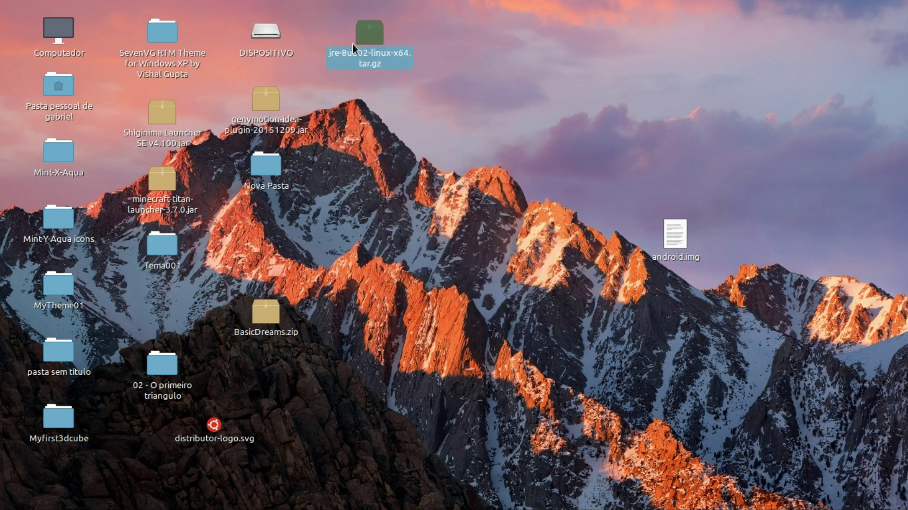
pyautogui.rightClick(362, 44)
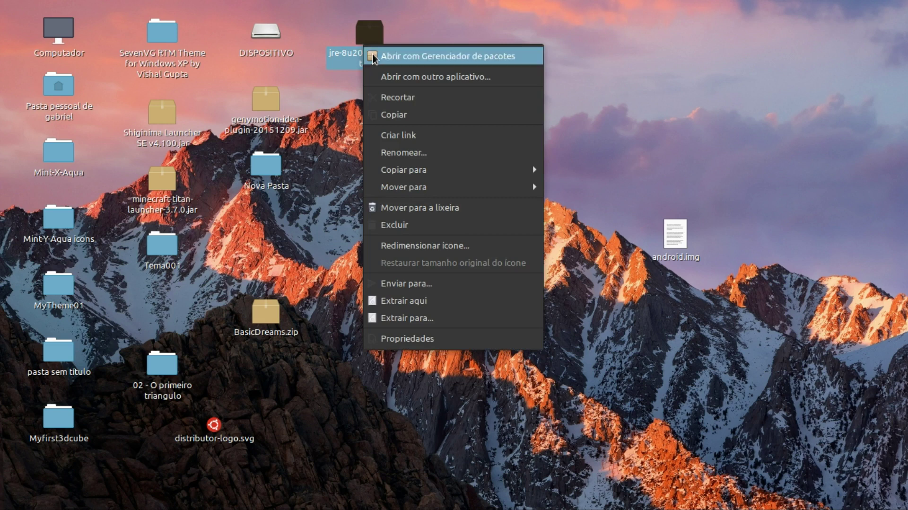
pyautogui.click(415, 61)
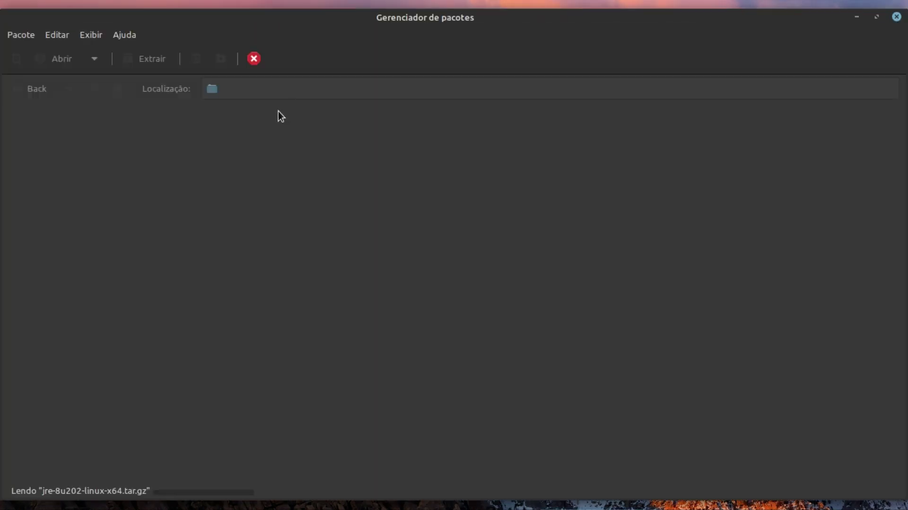
pyautogui.moveTo(499, 24); pyautogui.dragTo(600, 20)
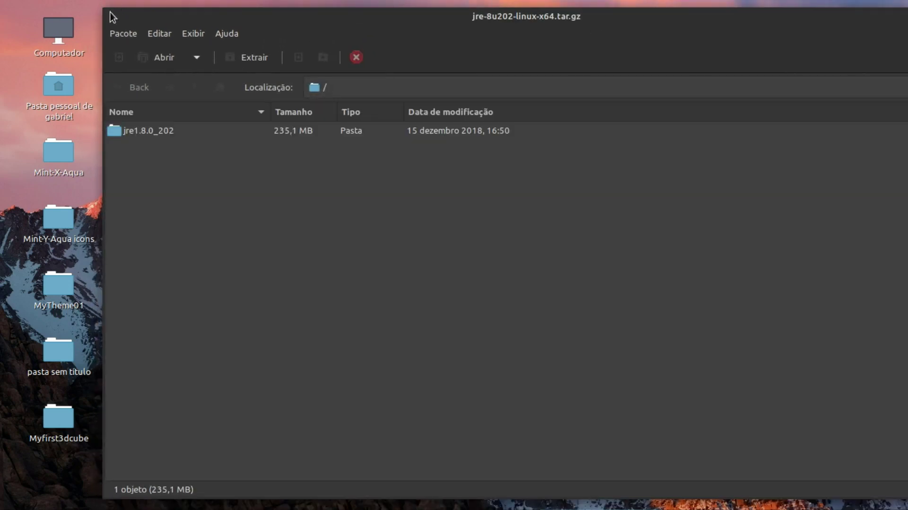
pyautogui.moveTo(116, 14); pyautogui.dragTo(455, 6)
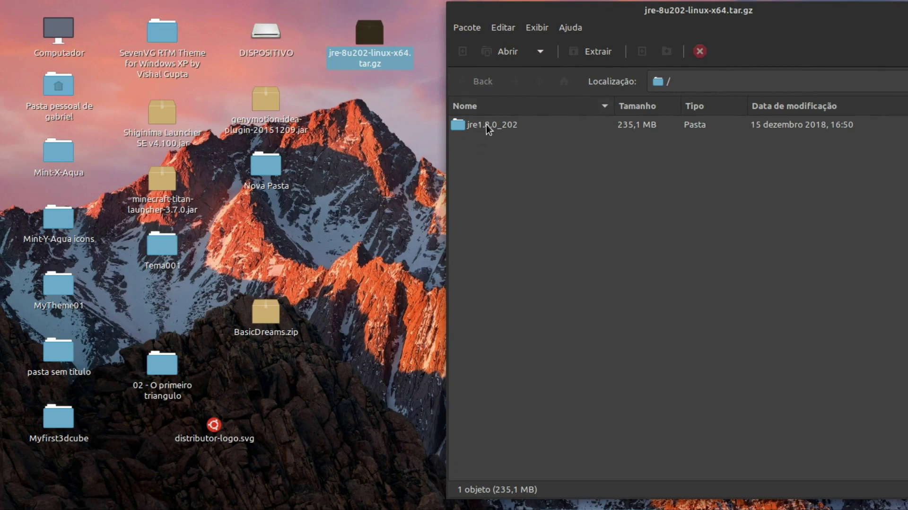
# Extract the jre1.8.0_202 folder from the archive onto the desktop and close the archive manager
pyautogui.moveTo(486, 124); pyautogui.dragTo(282, 439)
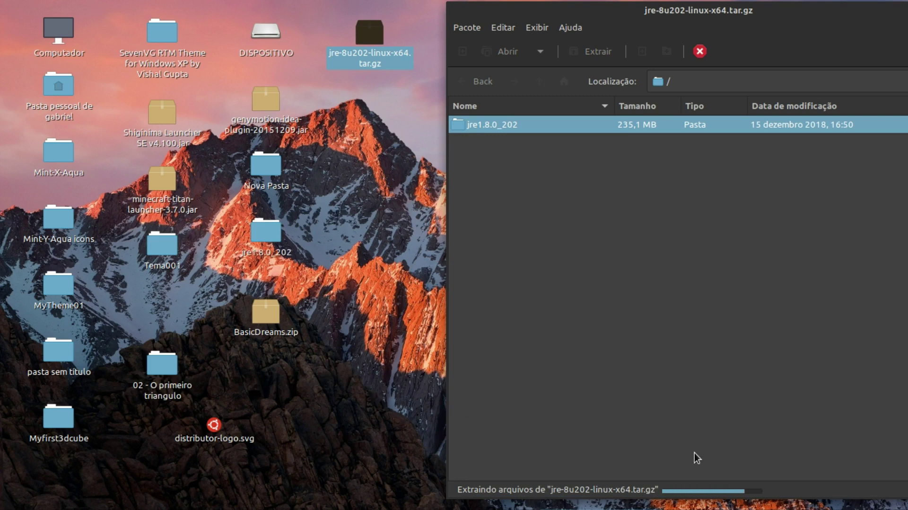
pyautogui.moveTo(857, 28); pyautogui.dragTo(677, 33)
pyautogui.click(819, 16)
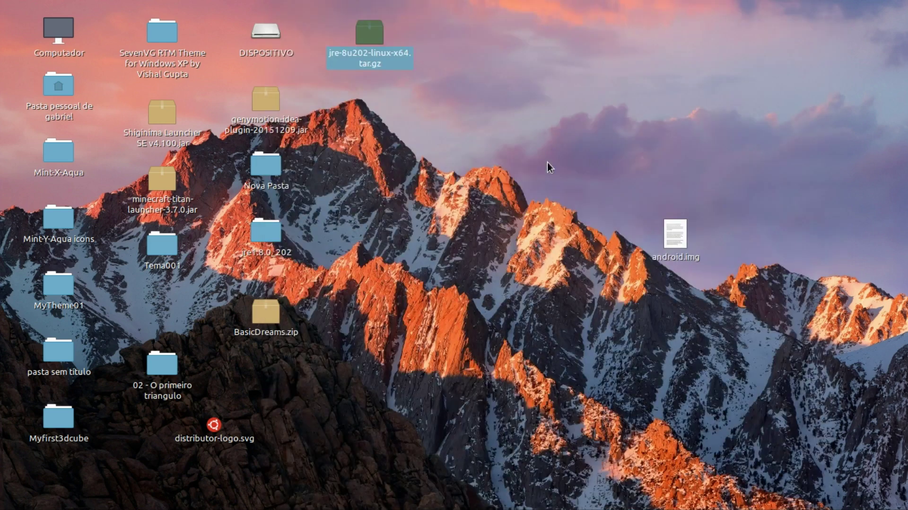
# Move the extracted jre1.8.0_202 folder to the empty desktop area above android.img
pyautogui.click(269, 239)
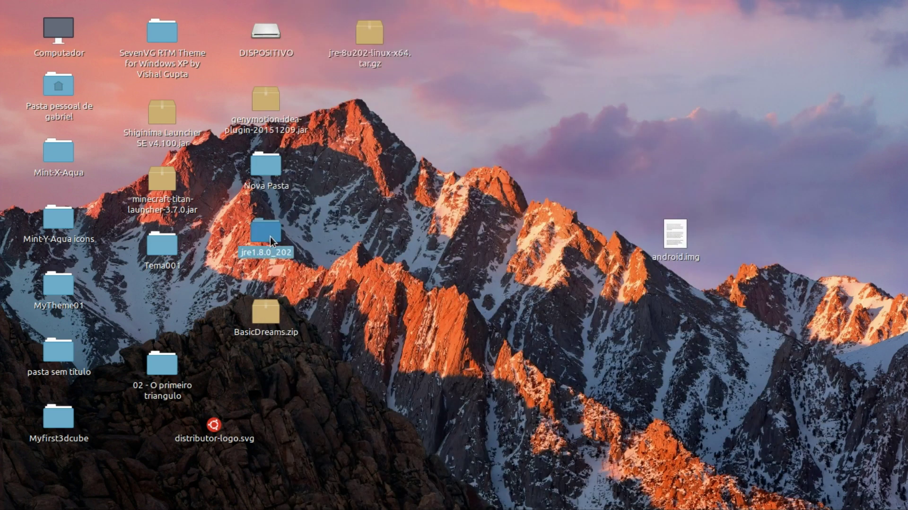
pyautogui.rightClick(271, 236)
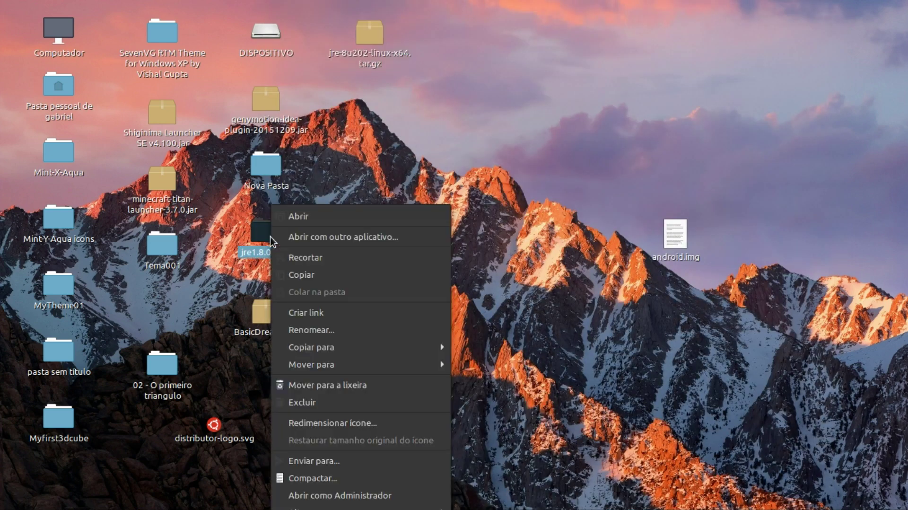
pyautogui.click(264, 233)
pyautogui.moveTo(265, 228); pyautogui.dragTo(673, 31)
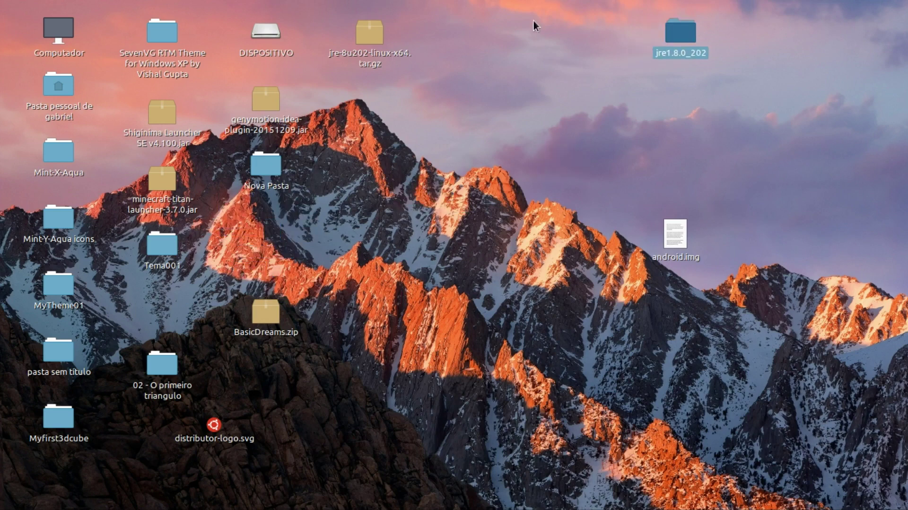
# Look inside the extracted jre1.8.0_202 folder, return to Área de trabalho and cut that folder for moving
pyautogui.doubleClick(687, 29)
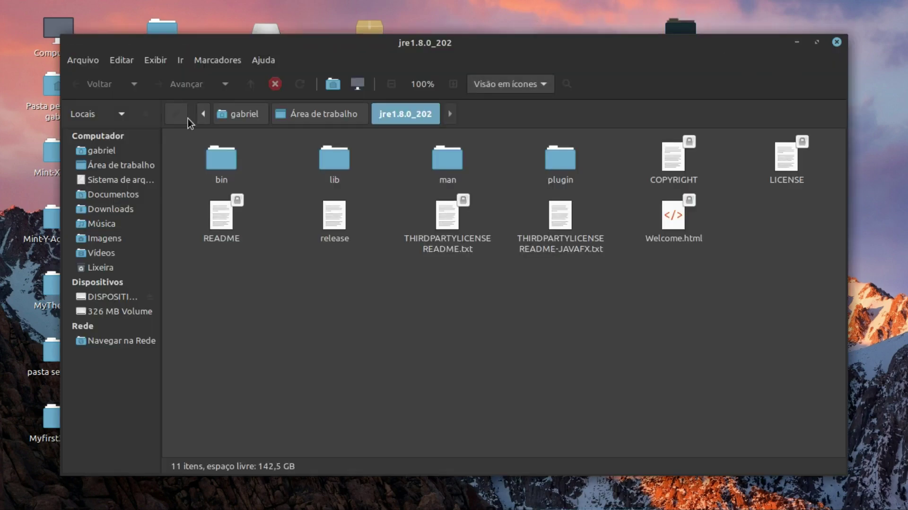
pyautogui.click(326, 120)
pyautogui.rightClick(346, 156)
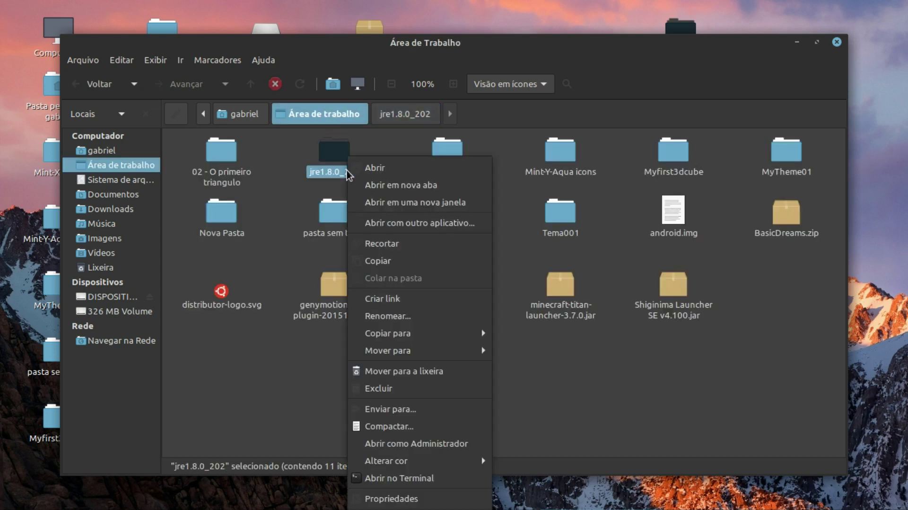
pyautogui.click(370, 248)
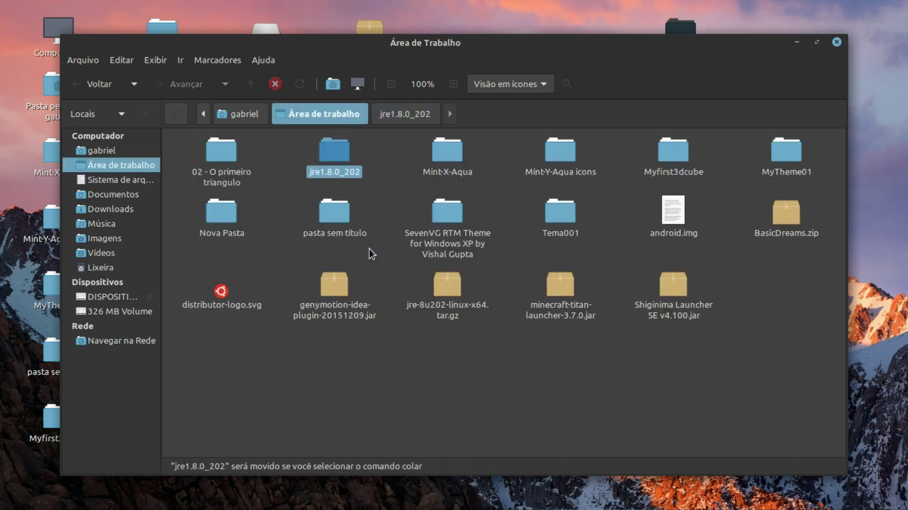
# Permanently delete the old jre1.8.0_202 folder from Documentos
pyautogui.click(111, 197)
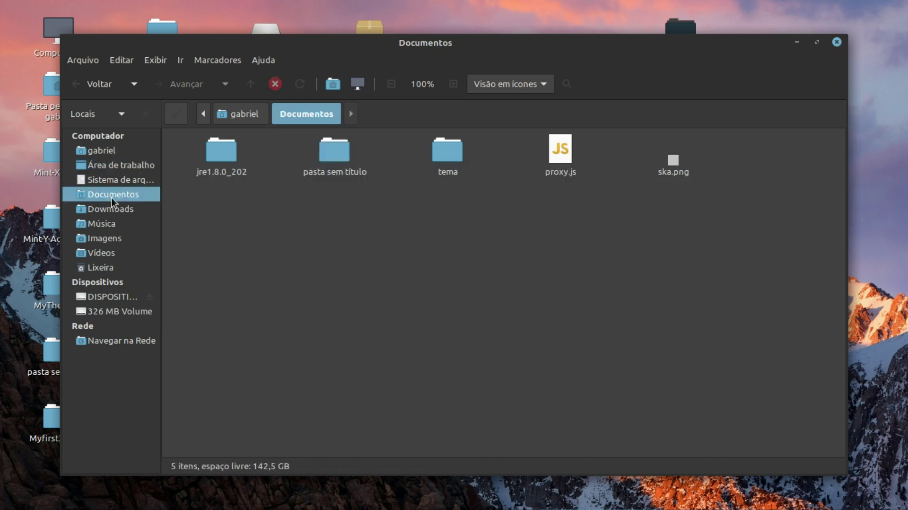
pyautogui.rightClick(295, 281)
pyautogui.click(215, 148)
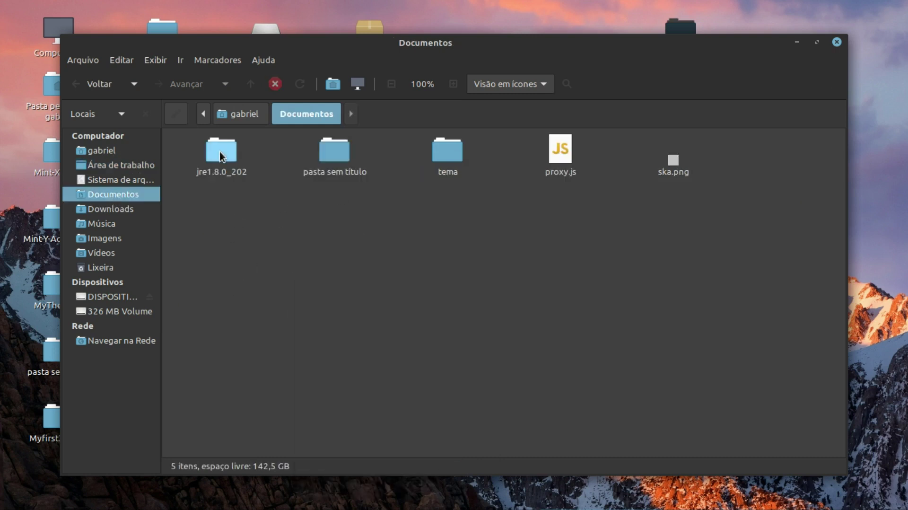
pyautogui.rightClick(219, 151)
pyautogui.click(285, 384)
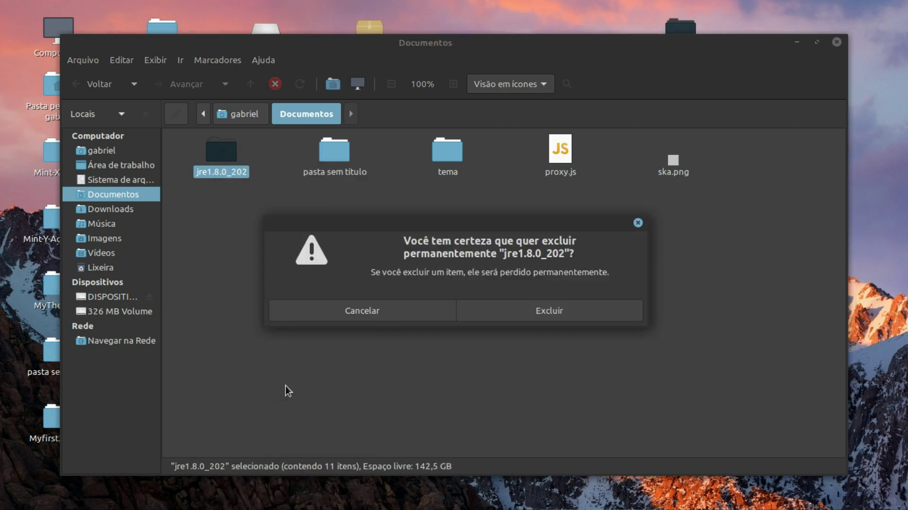
pyautogui.click(541, 305)
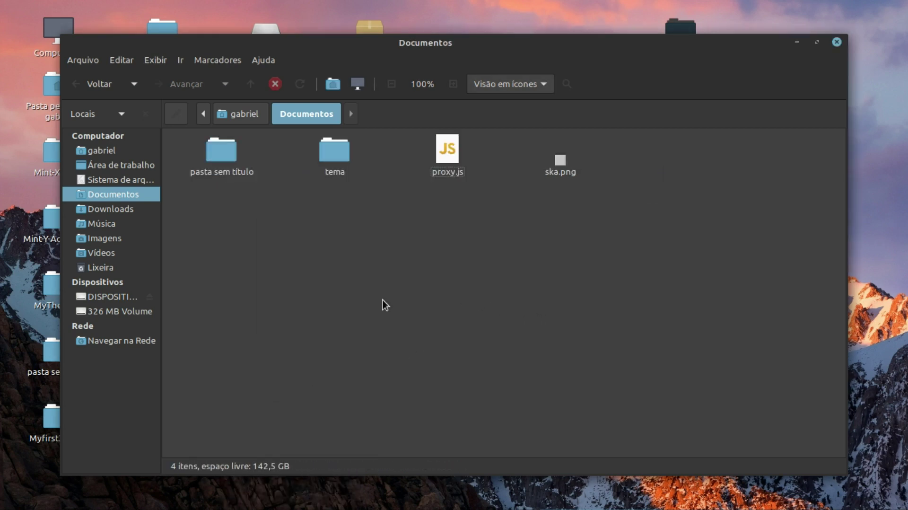
# Paste the cut jre1.8.0_202 folder into Documentos and open its bin subfolder
pyautogui.rightClick(334, 307)
pyautogui.click(378, 221)
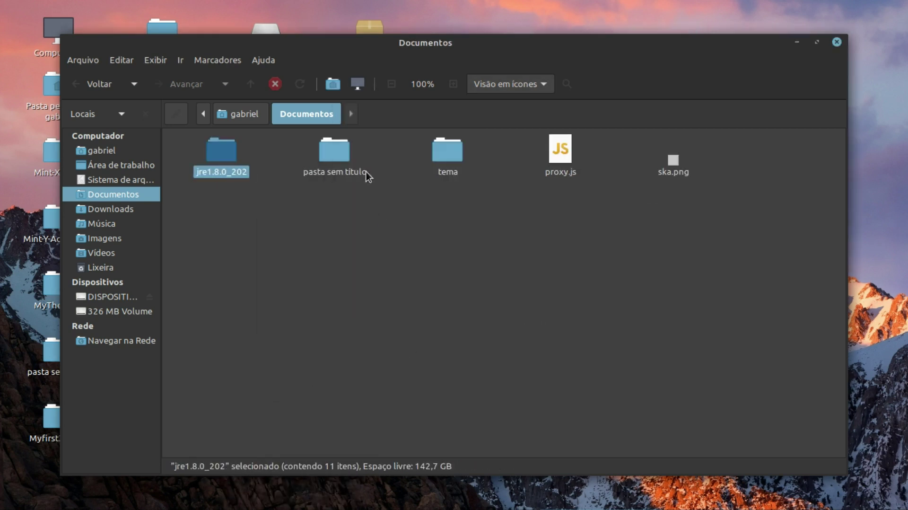
pyautogui.doubleClick(217, 144)
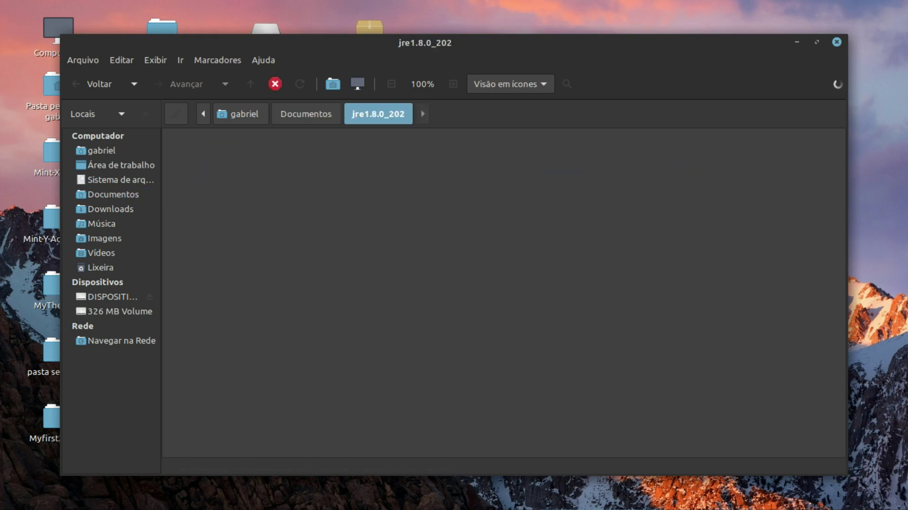
pyautogui.click(289, 115)
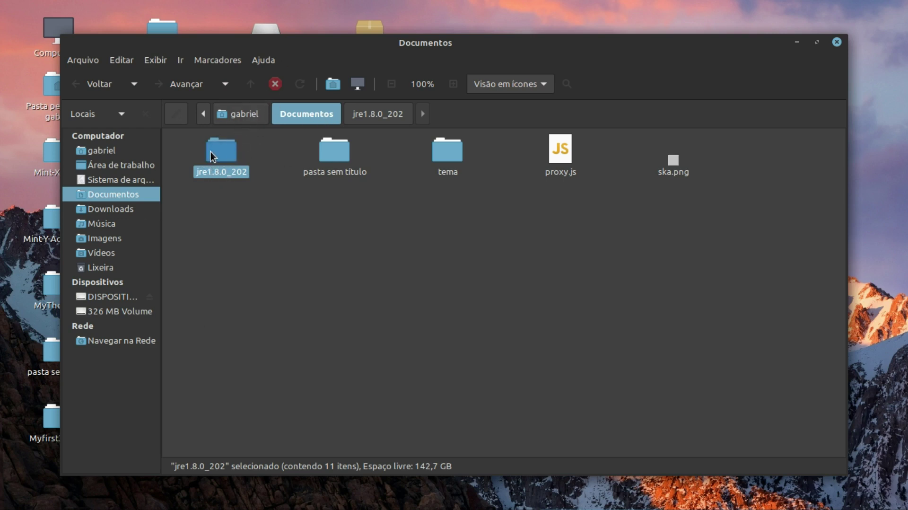
pyautogui.doubleClick(226, 153)
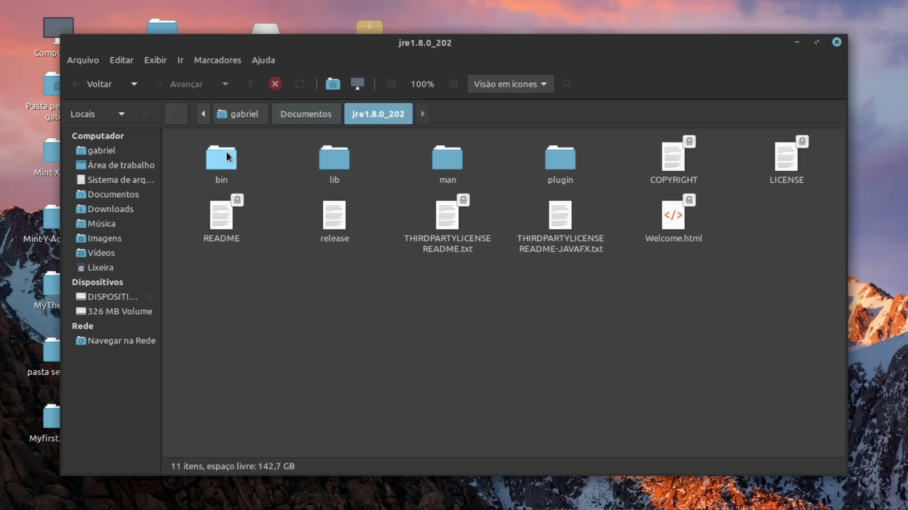
pyautogui.doubleClick(209, 171)
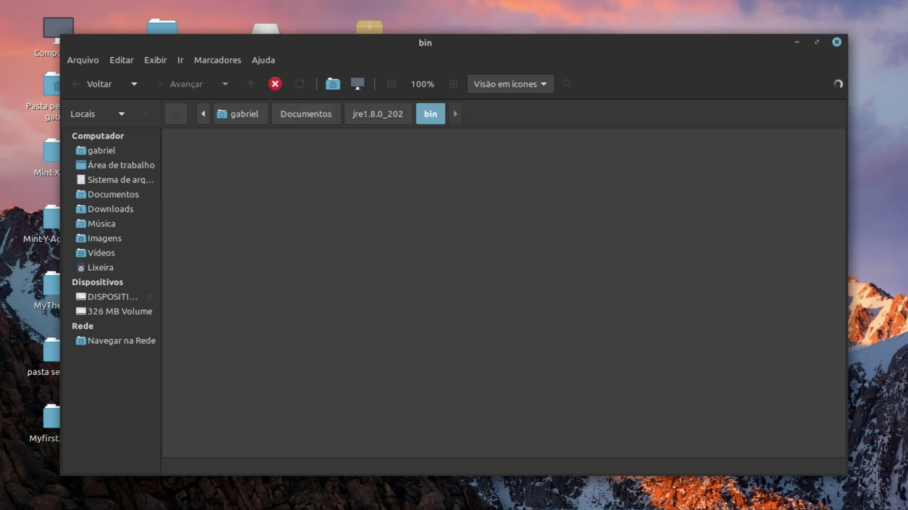
# Show the bin folder's full location path, copy it and minimize the file manager window
pyautogui.click(181, 60)
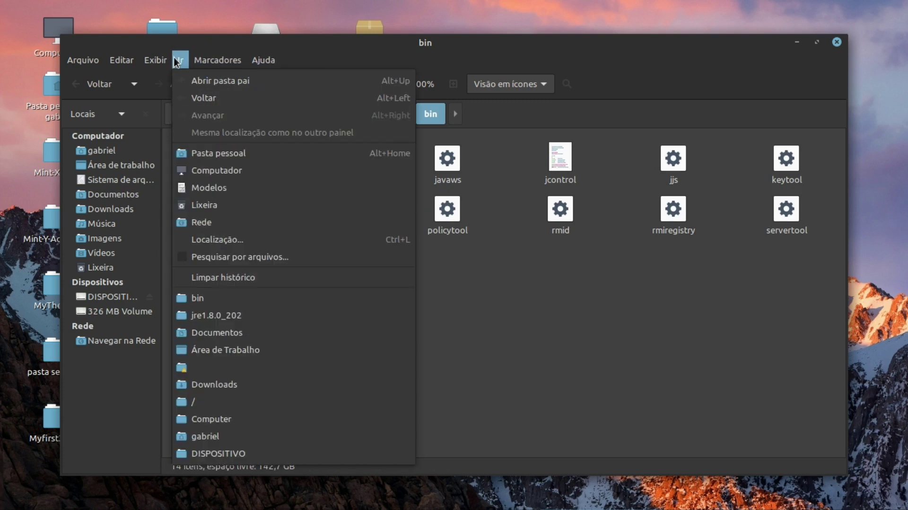
pyautogui.click(216, 240)
pyautogui.hotkey('ctrl', 'c')
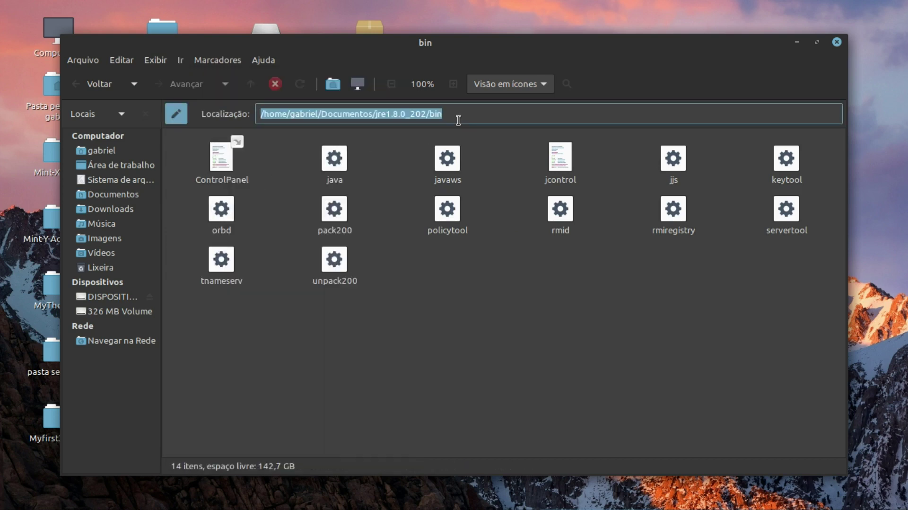
pyautogui.moveTo(366, 508)
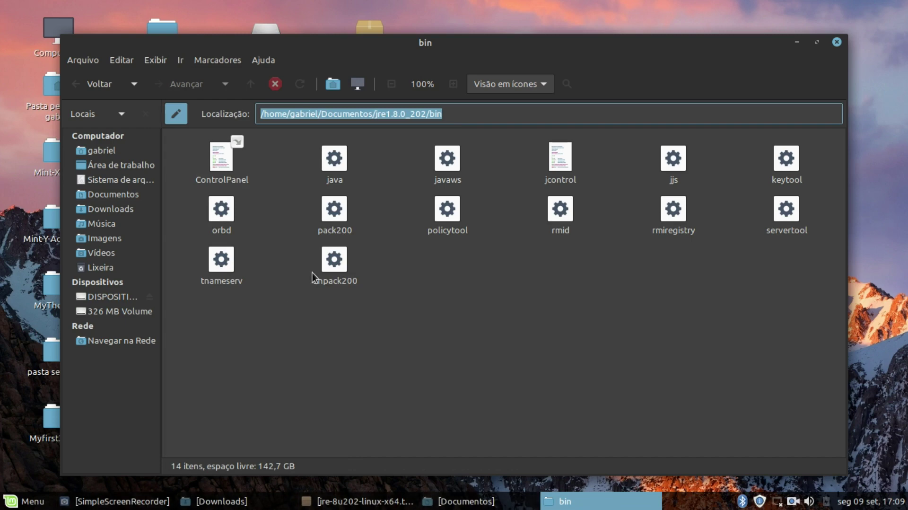
pyautogui.click(797, 42)
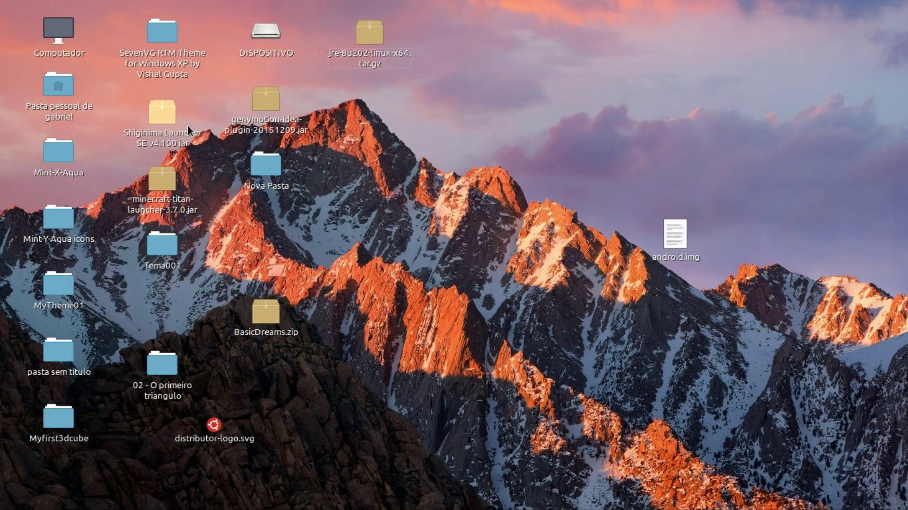
# Run Shiginima Launcher SE v4.100.jar from the desktop and open the Minecraft profile for editing
pyautogui.click(163, 120)
pyautogui.moveTo(779, 43); pyautogui.dragTo(610, 185)
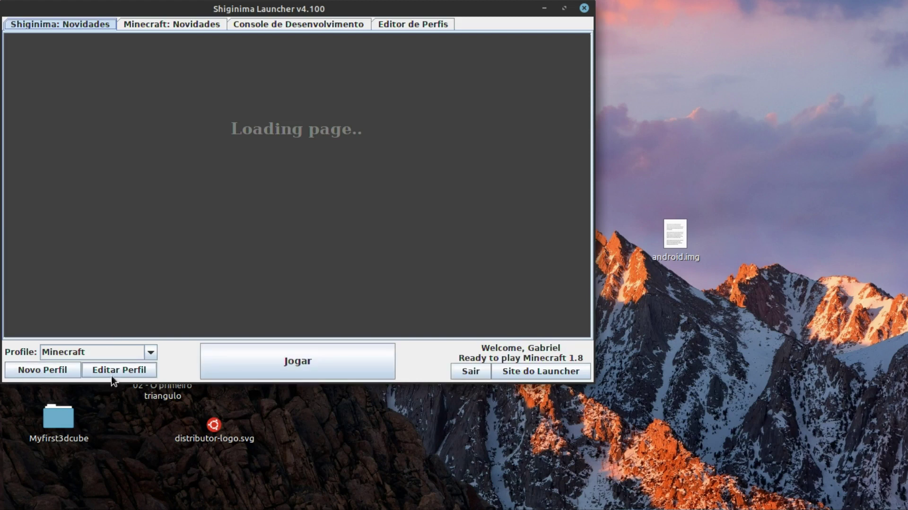
pyautogui.click(112, 375)
# Enable the profile's custom Java executable and set its path to Documentos/jre1.8.0_202/bin/java in the home folder
pyautogui.click(30, 271)
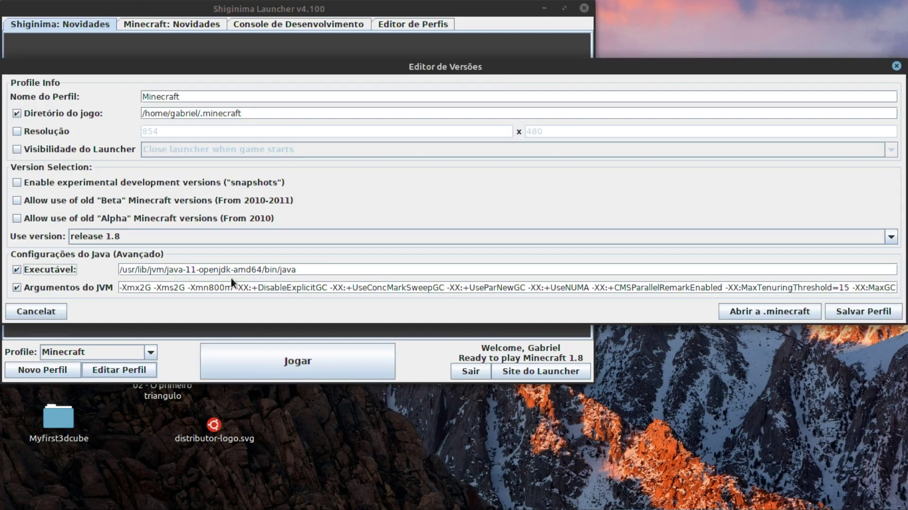
pyautogui.tripleClick(242, 270)
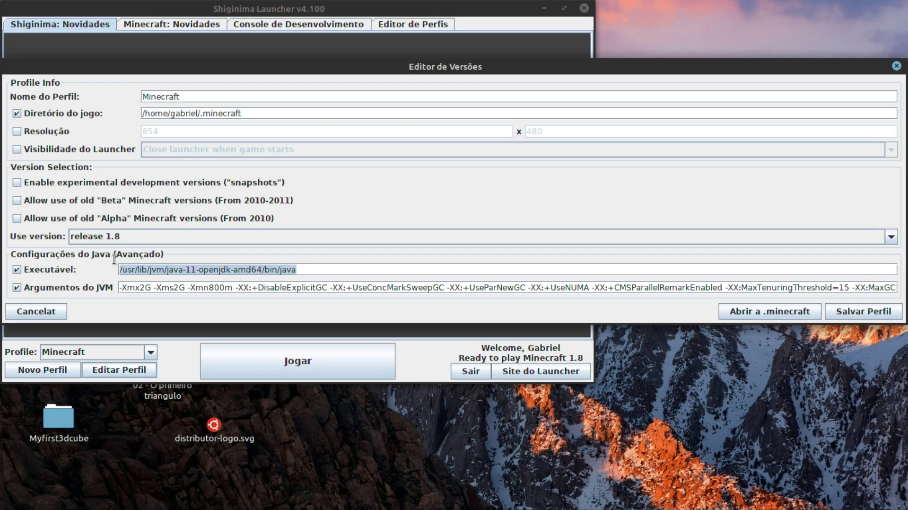
pyautogui.click(38, 268)
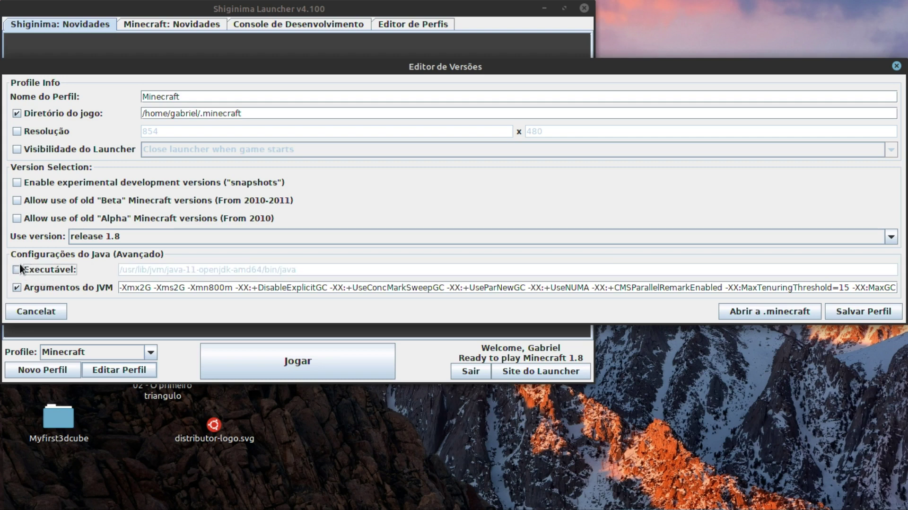
pyautogui.click(18, 269)
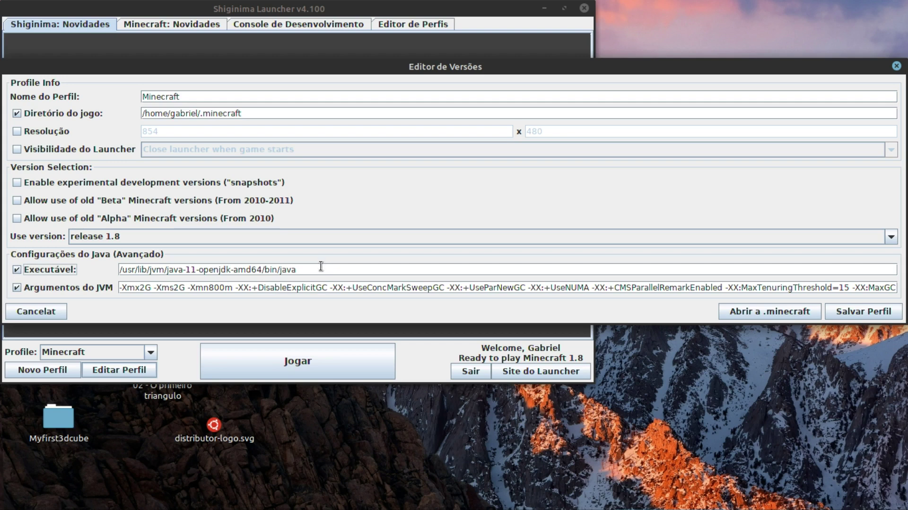
pyautogui.moveTo(318, 263); pyautogui.dragTo(77, 251)
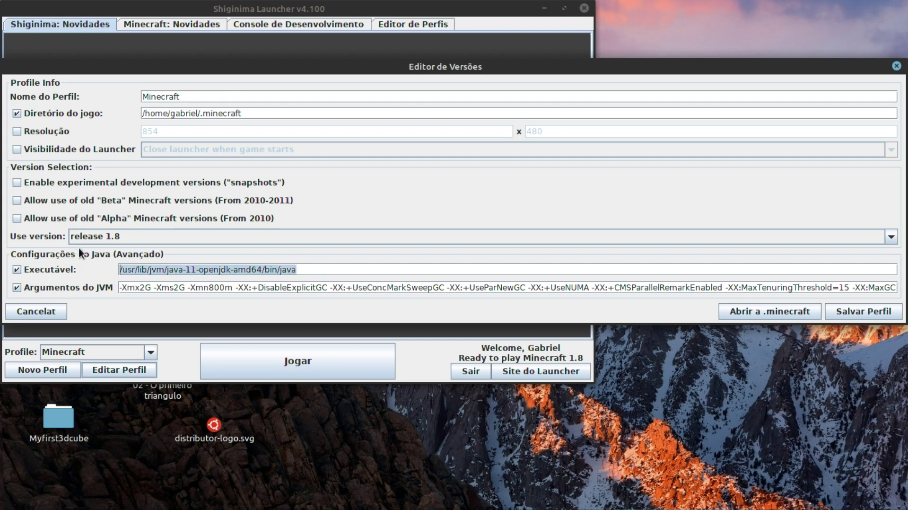
pyautogui.press('BackSpace')
pyautogui.hotkey('ctrl', 'v')
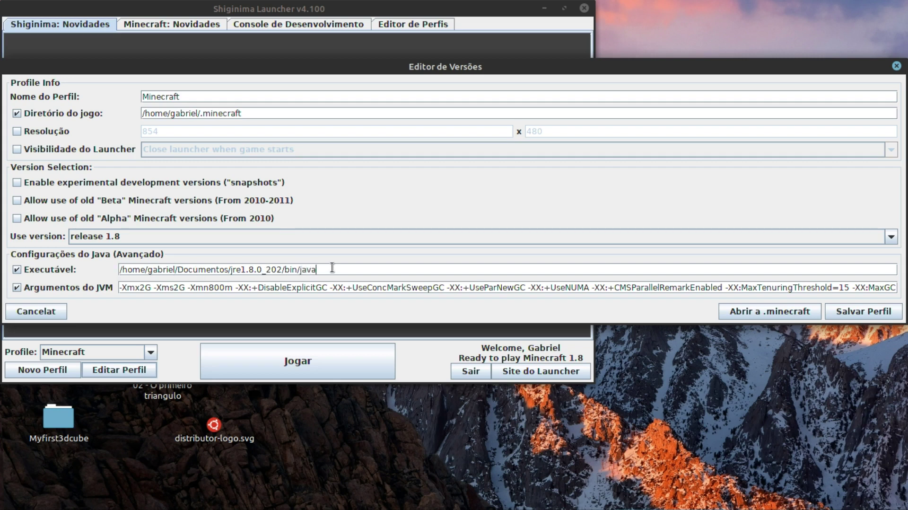
# Check the java file in the bin folder against the executable path and save the Minecraft profile
pyautogui.moveTo(255, 508)
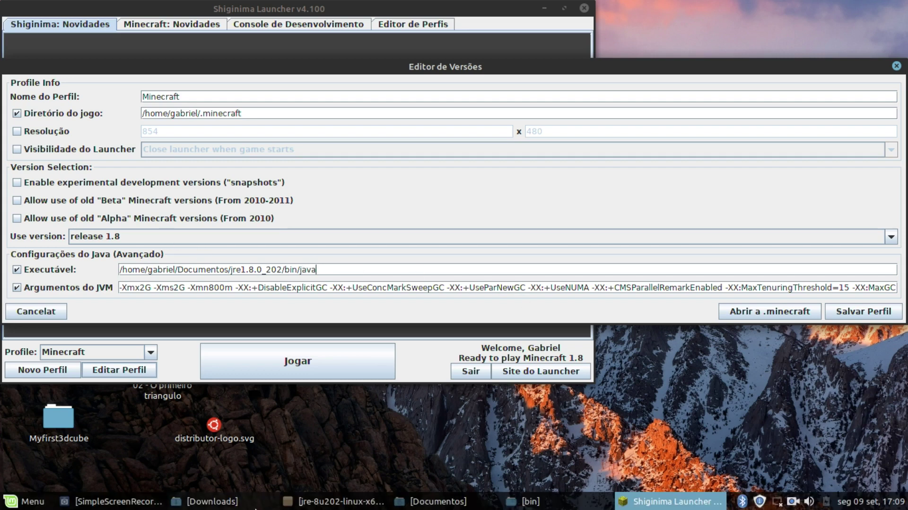
pyautogui.click(526, 501)
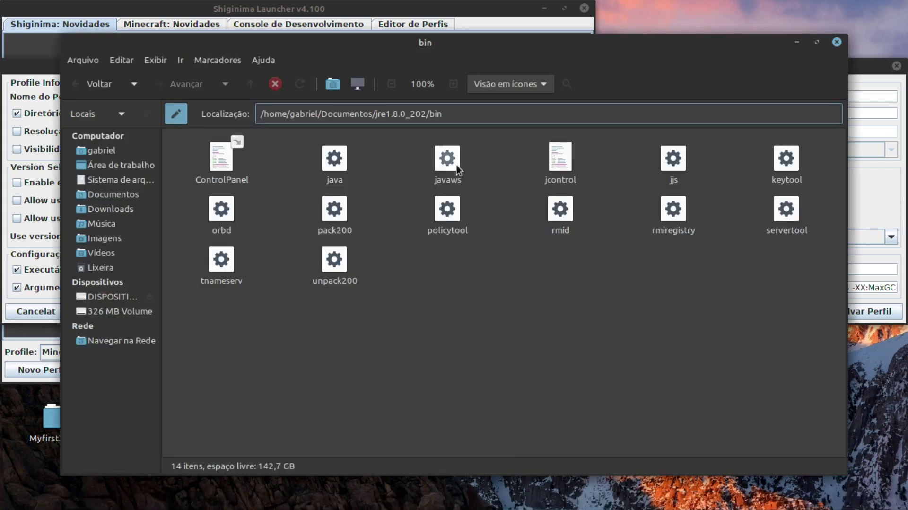
pyautogui.click(332, 148)
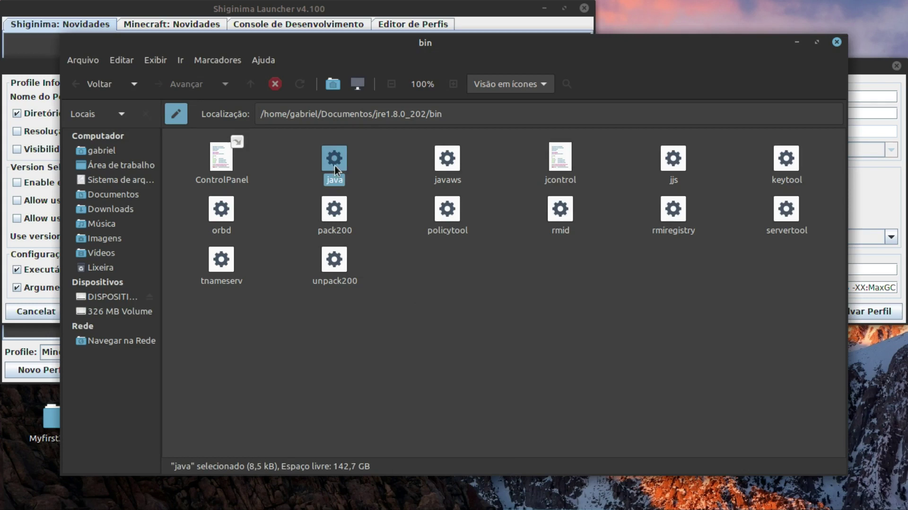
pyautogui.click(896, 202)
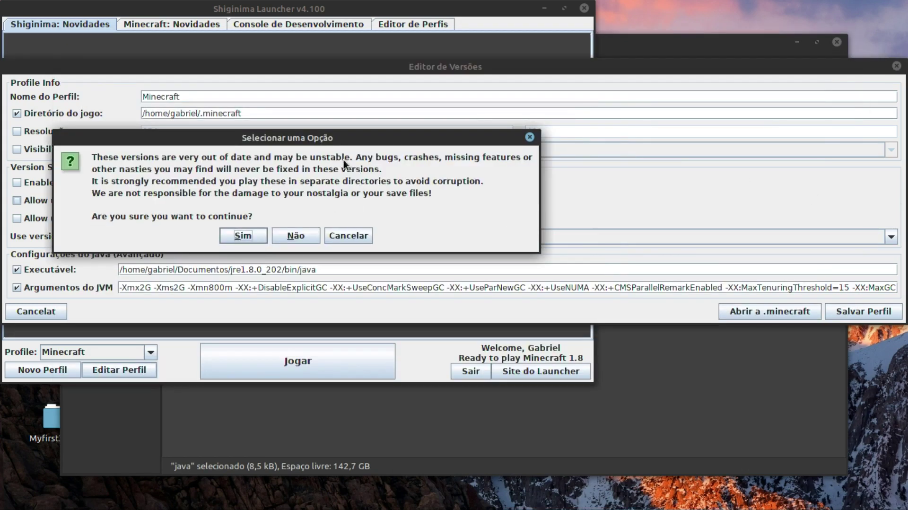
pyautogui.click(529, 134)
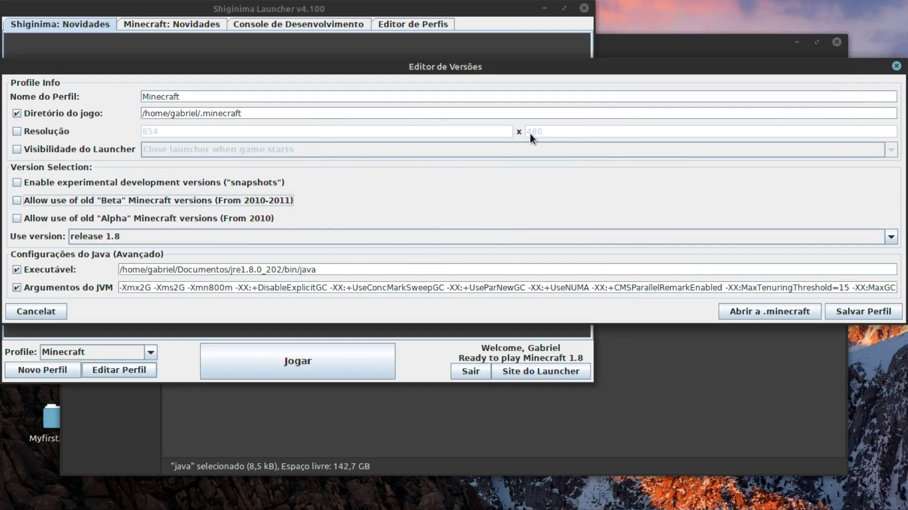
pyautogui.click(847, 311)
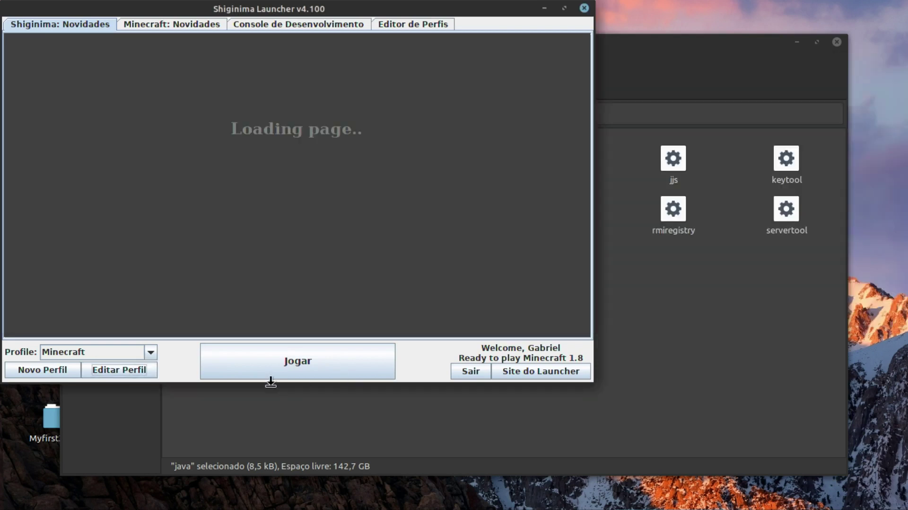
# Launch Minecraft 1.8 with the edited profile, minimizing the bin folder window and repositioning the game window while it loads
pyautogui.click(278, 365)
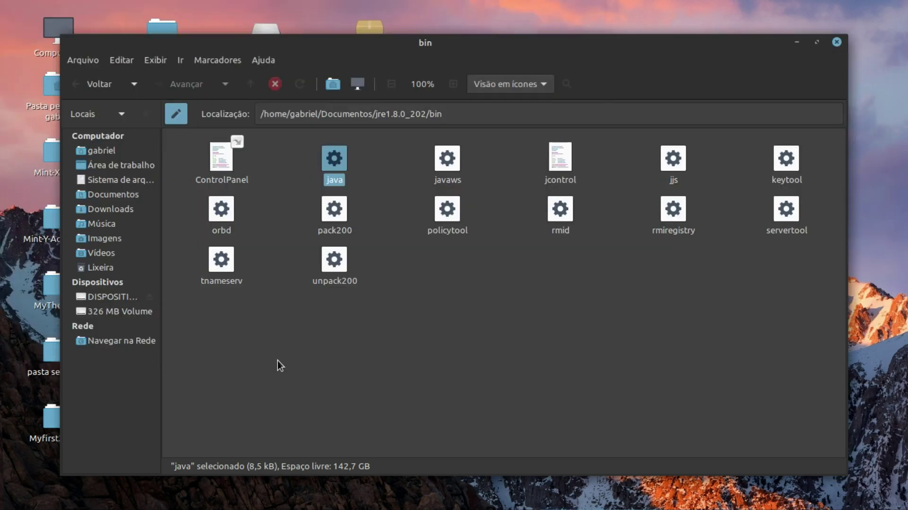
pyautogui.click(796, 43)
pyautogui.moveTo(841, 51); pyautogui.dragTo(462, 361)
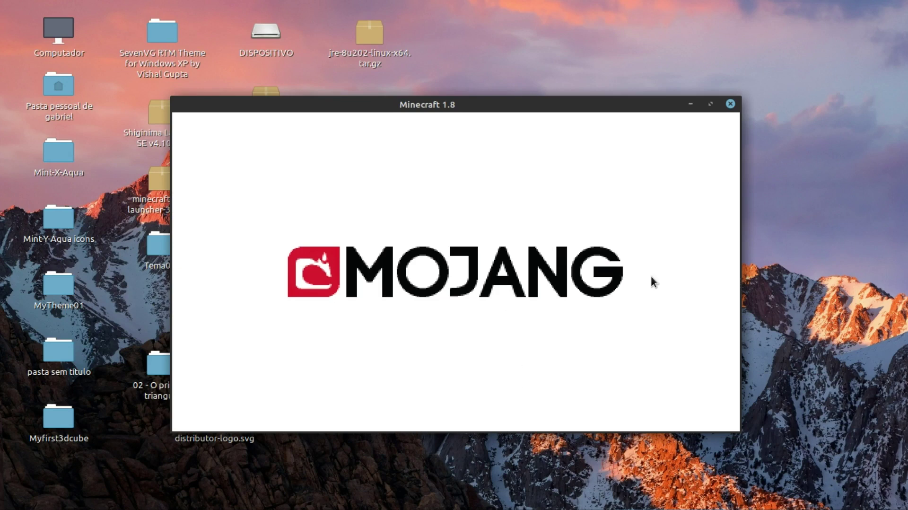
pyautogui.moveTo(461, 107); pyautogui.dragTo(417, 64)
pyautogui.moveTo(587, 507)
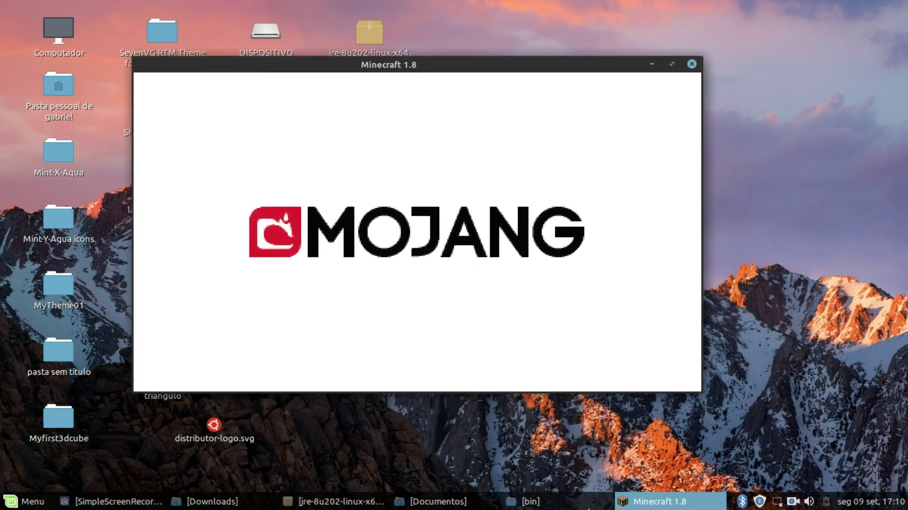
pyautogui.moveTo(839, 273); pyautogui.dragTo(13, 507)
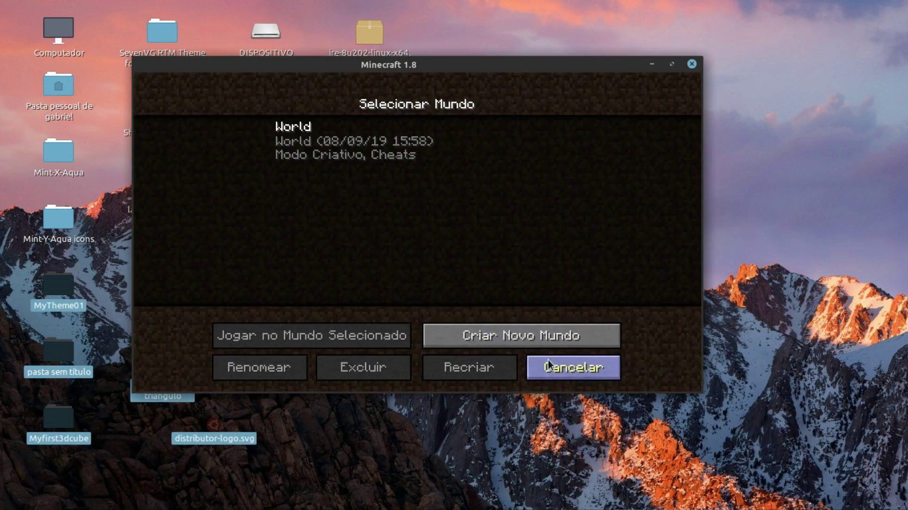
# Enter Minecraft's single-player mode and open the form for creating a new world
pyautogui.click(536, 361)
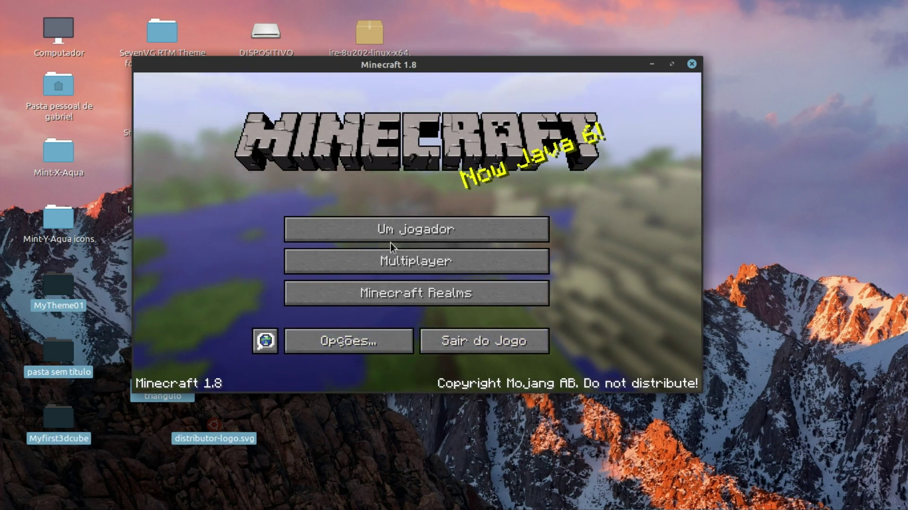
pyautogui.click(386, 233)
pyautogui.click(470, 327)
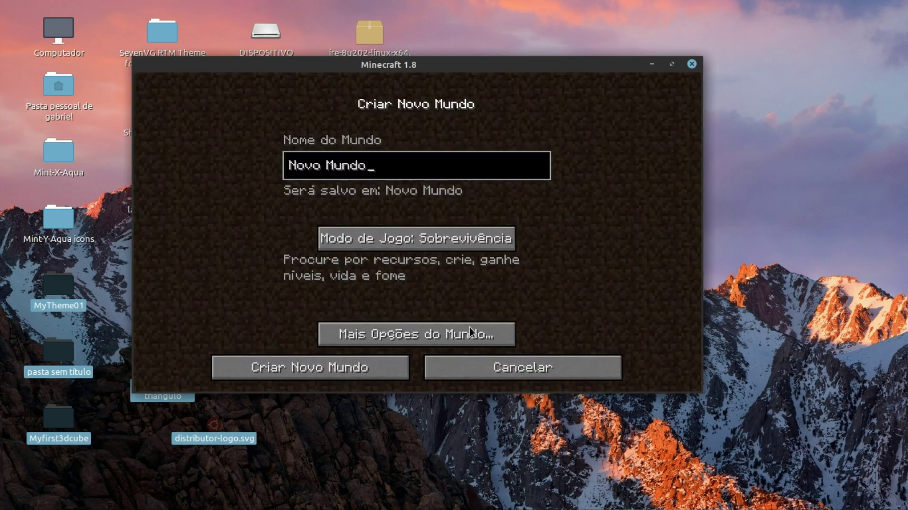
# Set the new world's game mode to Creative and create the world with the name Novo Mundo
pyautogui.click(424, 231)
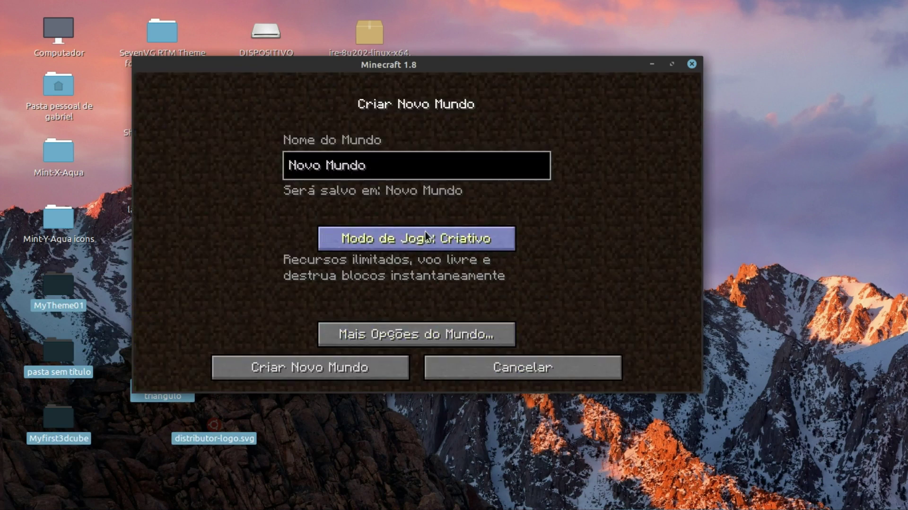
pyautogui.click(332, 374)
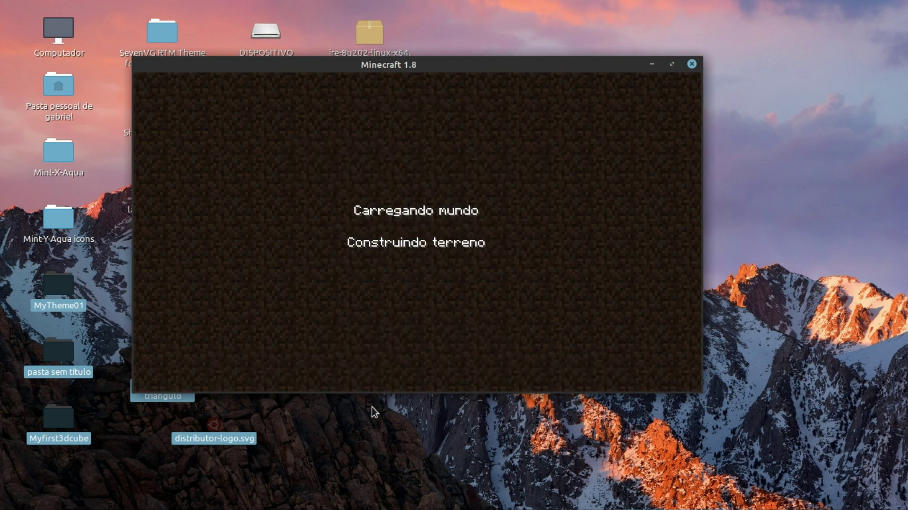
pyautogui.moveTo(371, 508)
pyautogui.click(103, 508)
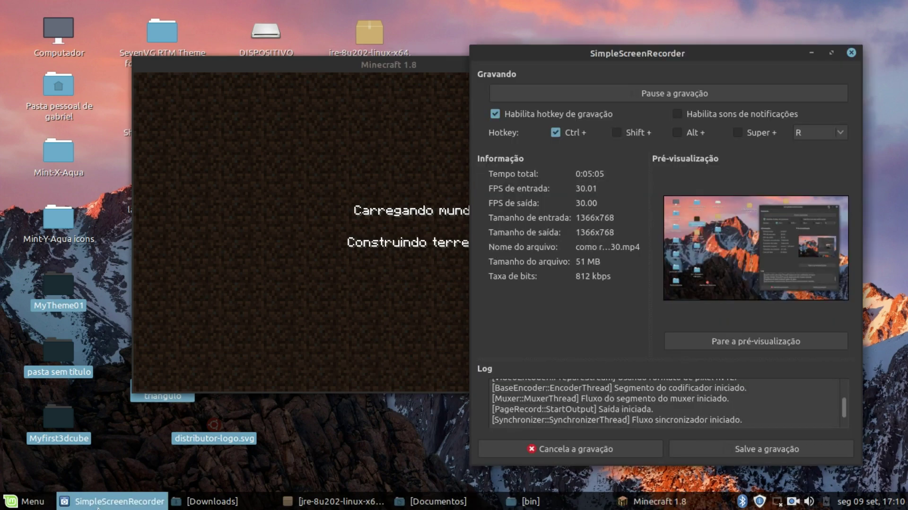
pyautogui.click(102, 507)
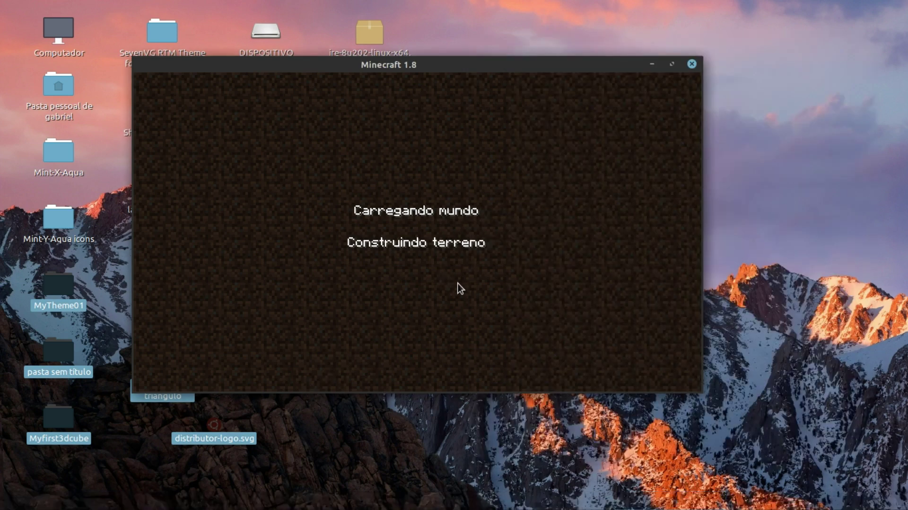
# Reposition the game window, walk through the new world to test that the game plays, and close Minecraft
pyautogui.moveTo(493, 61); pyautogui.dragTo(544, 53)
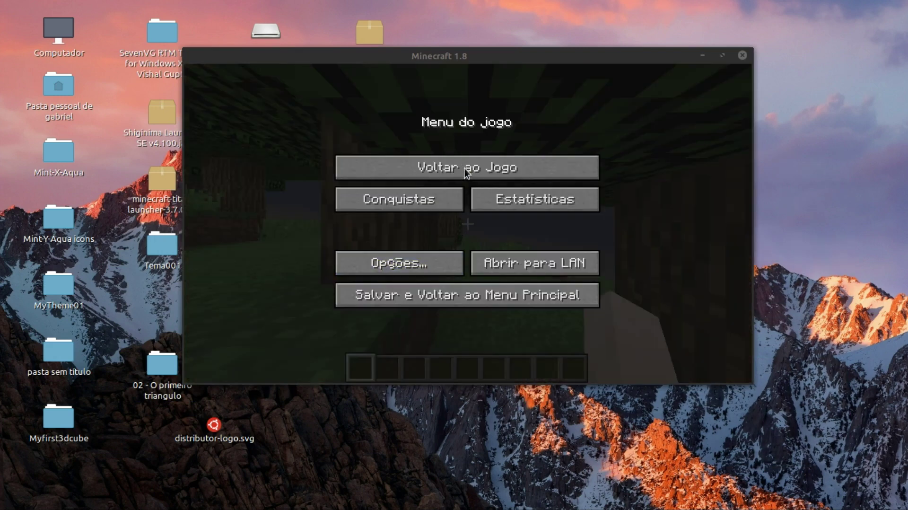
pyautogui.click(464, 168)
pyautogui.moveTo(468, 224)
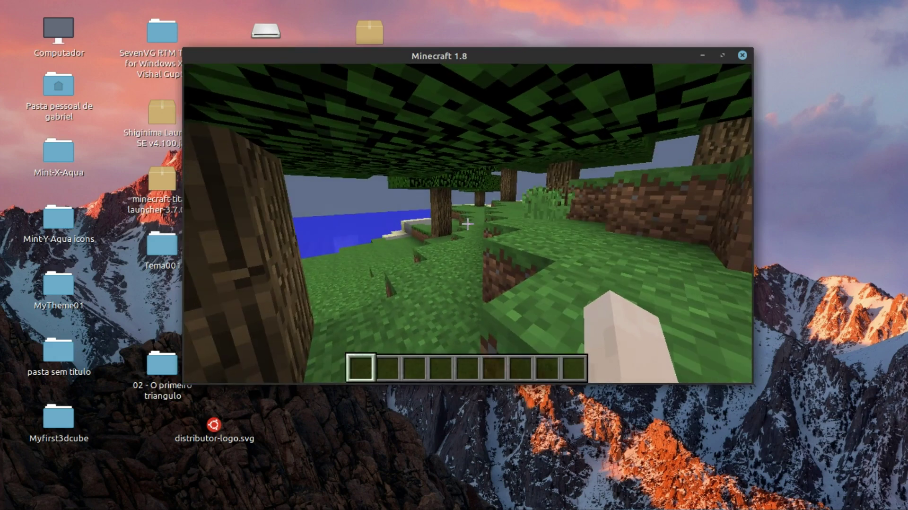
pyautogui.press('w')
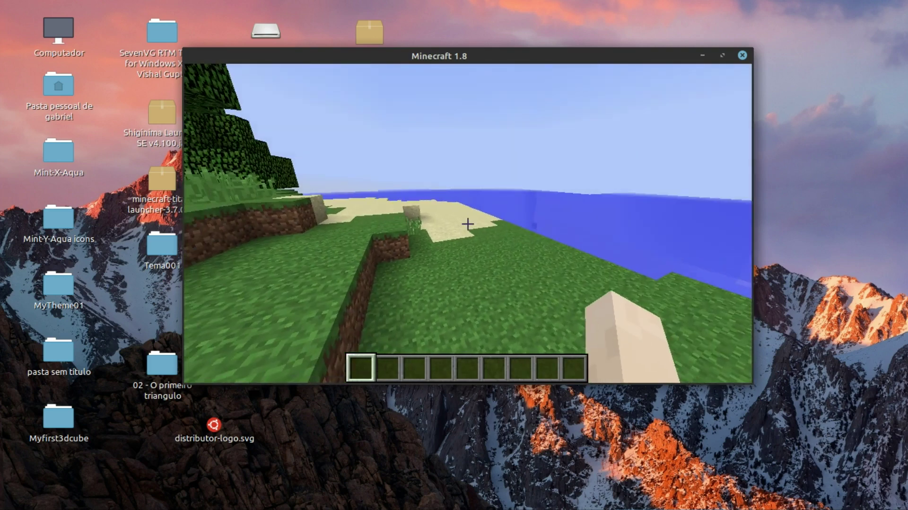
pyautogui.press('w')
pyautogui.press('w')
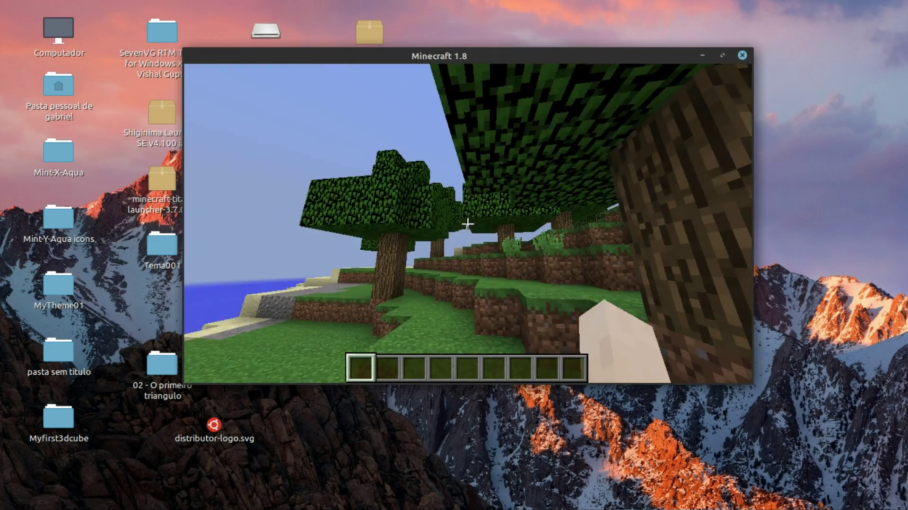
pyautogui.press('w')
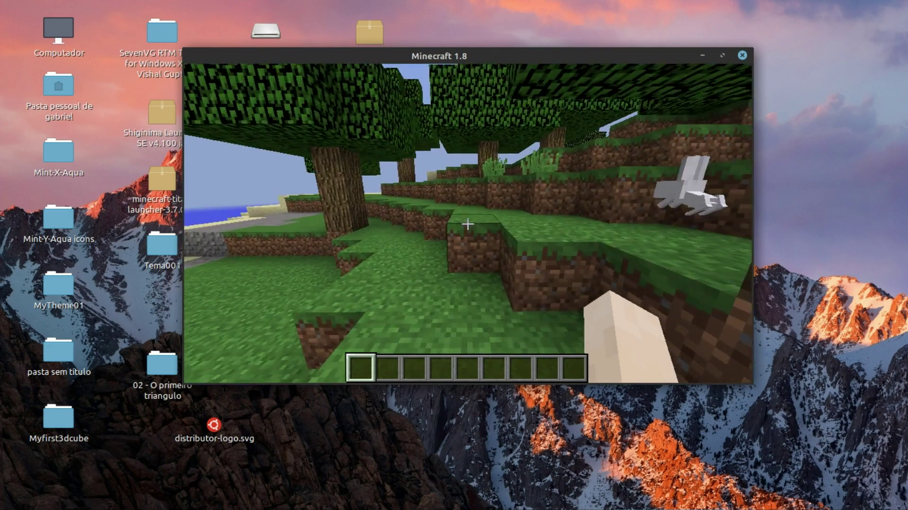
pyautogui.press('space')
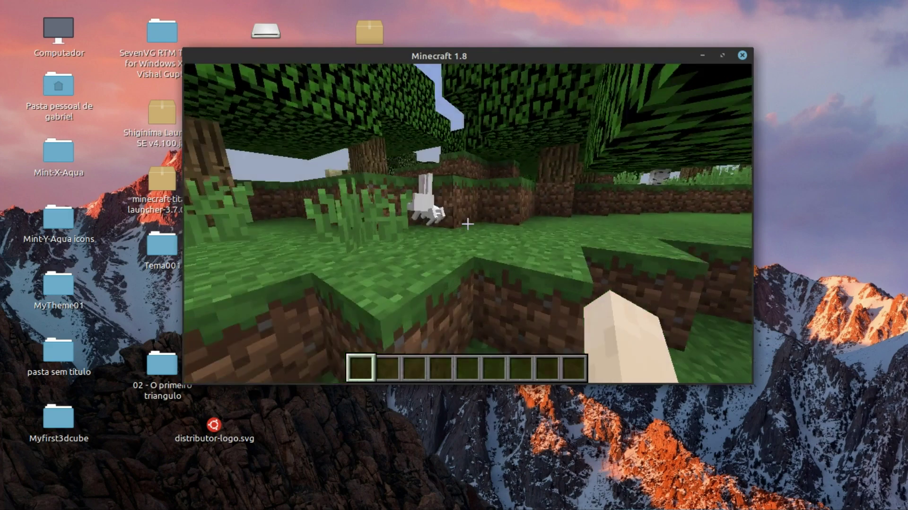
pyautogui.press('Escape')
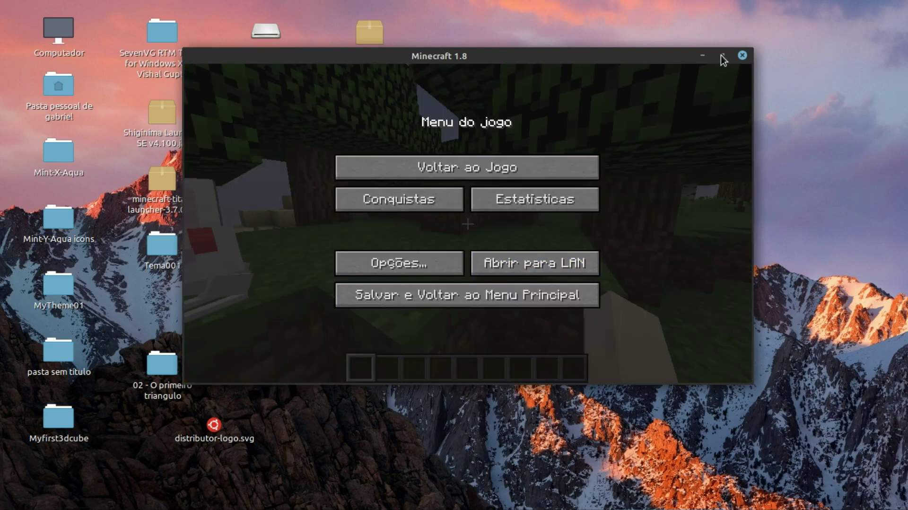
pyautogui.click(742, 56)
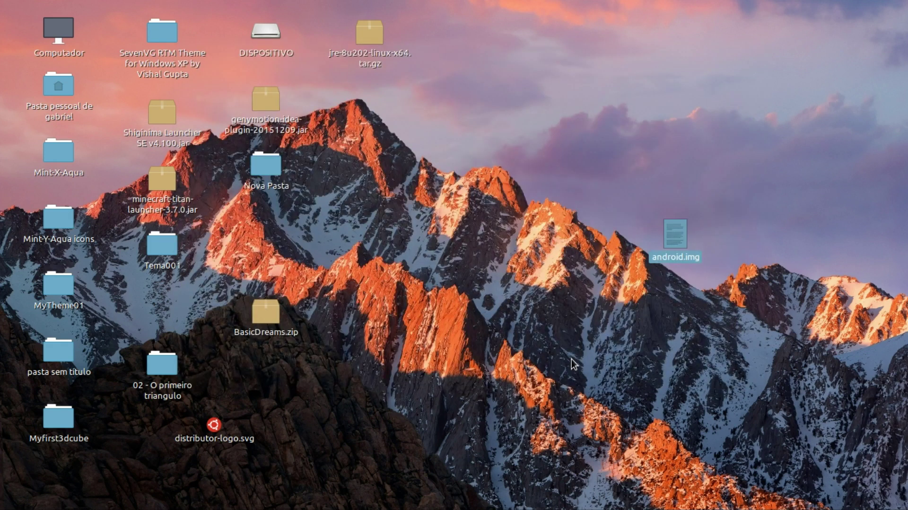
pyautogui.click(567, 284)
pyautogui.moveTo(389, 497)
pyautogui.click(577, 504)
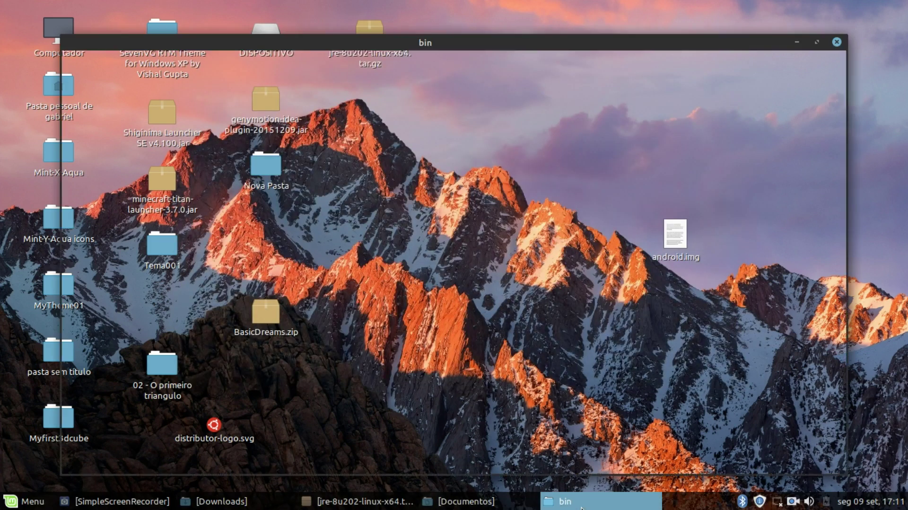
pyautogui.click(577, 504)
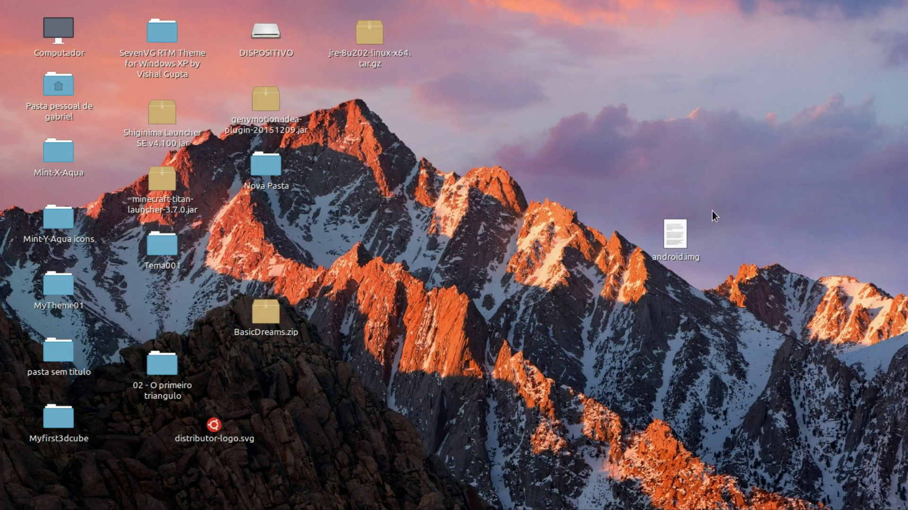
pyautogui.moveTo(851, 177); pyautogui.dragTo(401, 456)
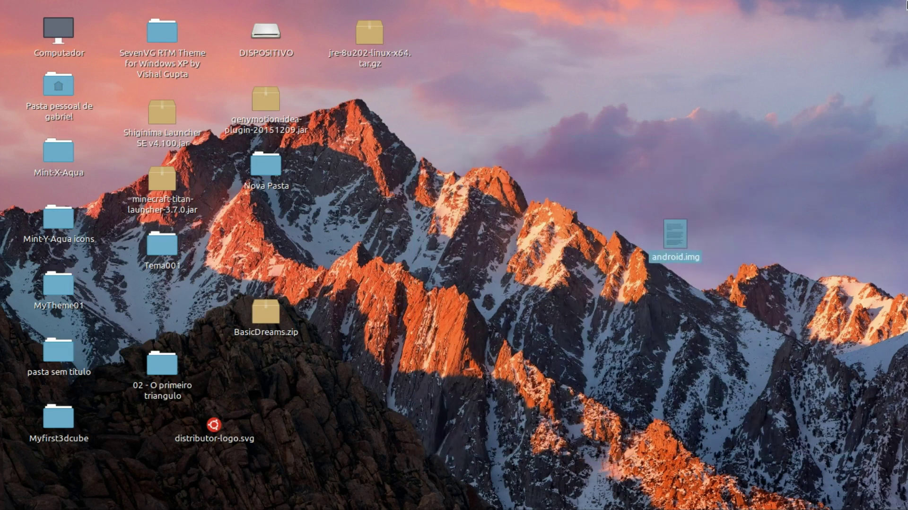
pyautogui.click(897, 26)
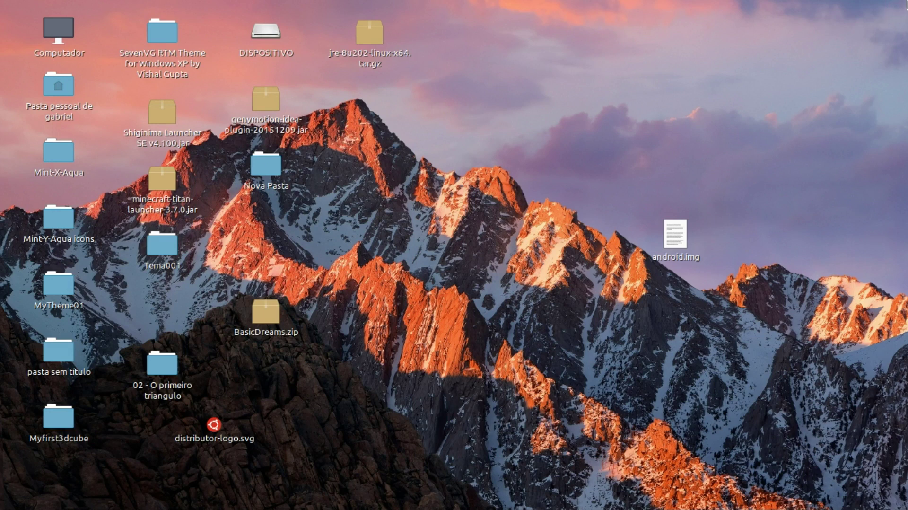
pyautogui.moveTo(905, 3); pyautogui.dragTo(3, 505)
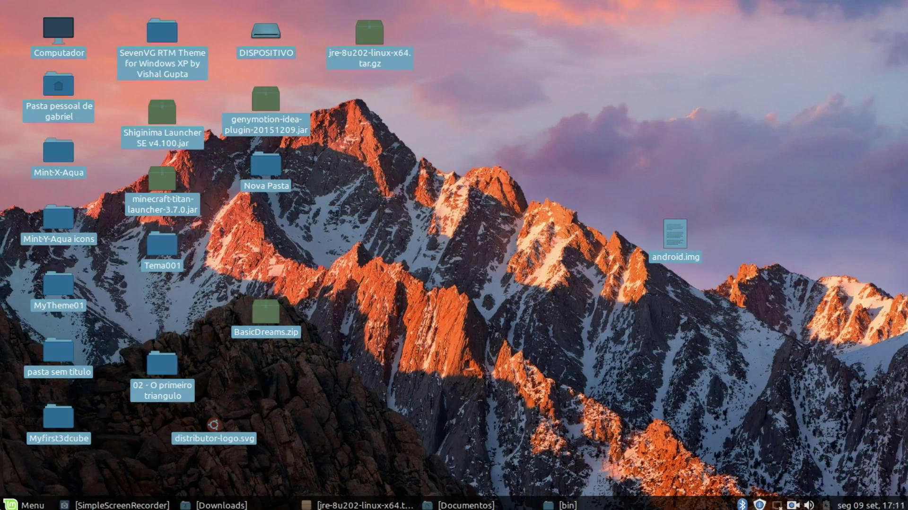
pyautogui.click(12, 504)
pyautogui.click(13, 506)
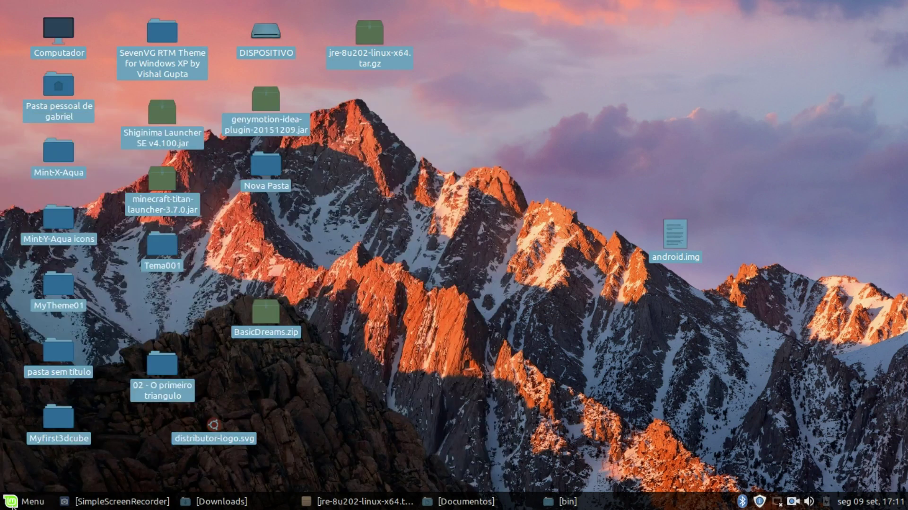
pyautogui.click(12, 493)
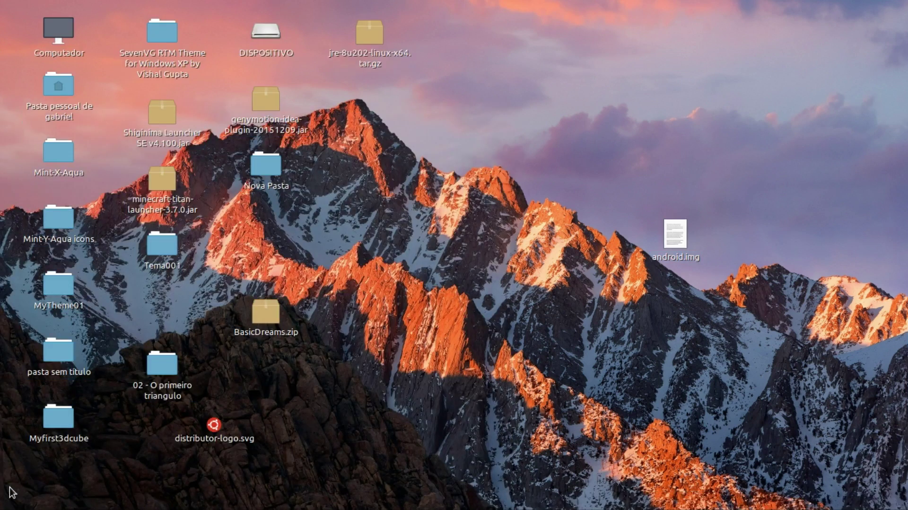
pyautogui.moveTo(12, 508)
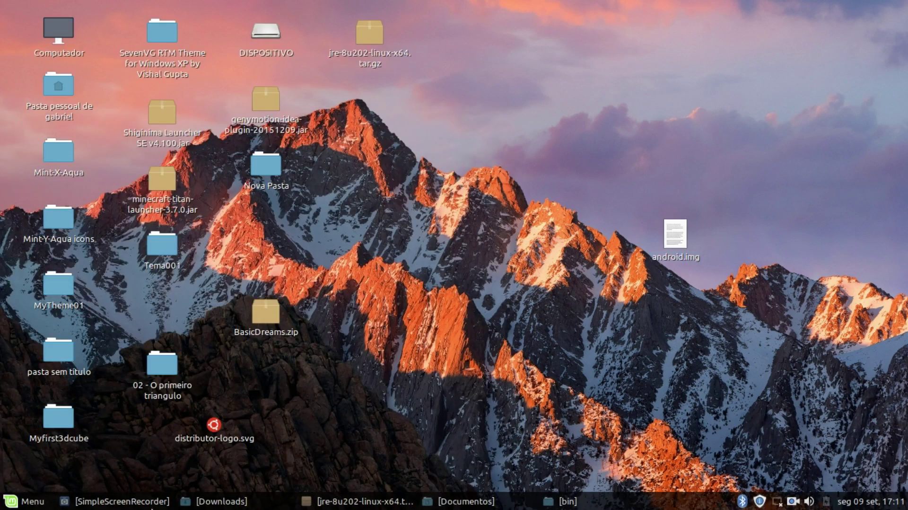
pyautogui.click(118, 501)
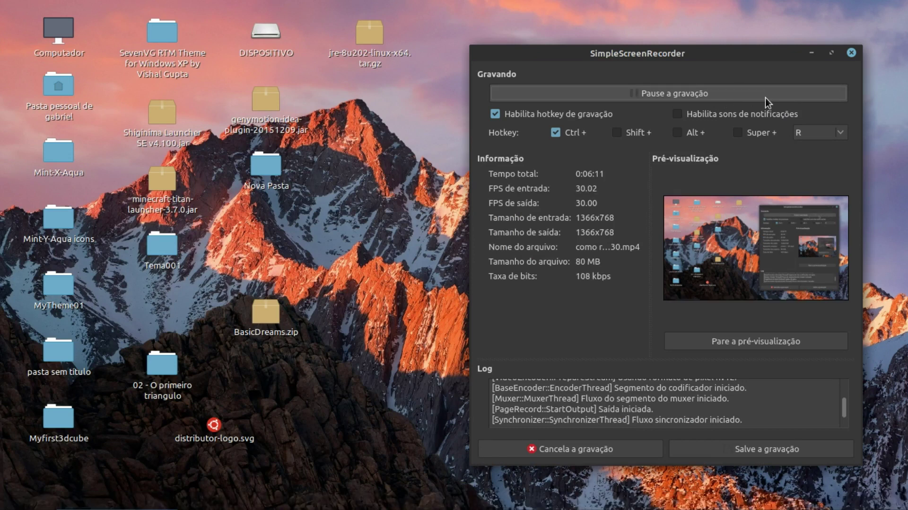
pyautogui.click(696, 98)
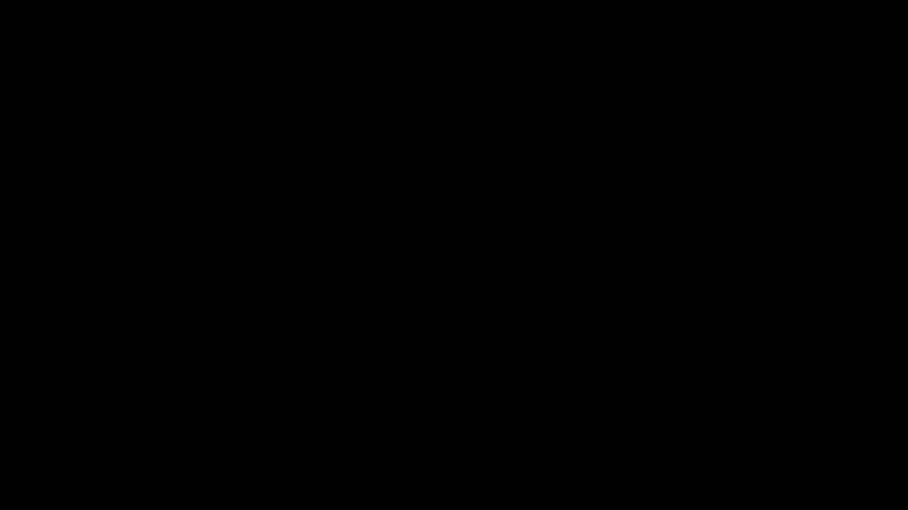